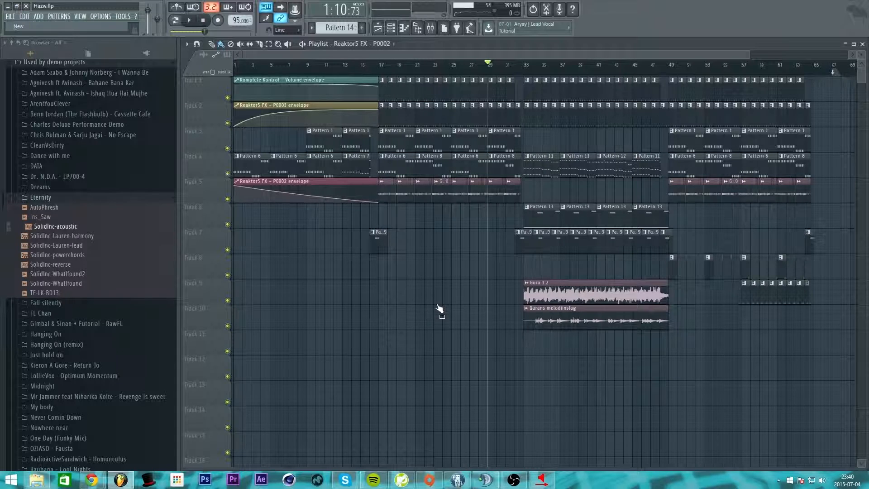
Step: Replace the demo song with a new empty 140 BPM project using Ctrl+N
{"action": "key", "text": "ctrl+n"}
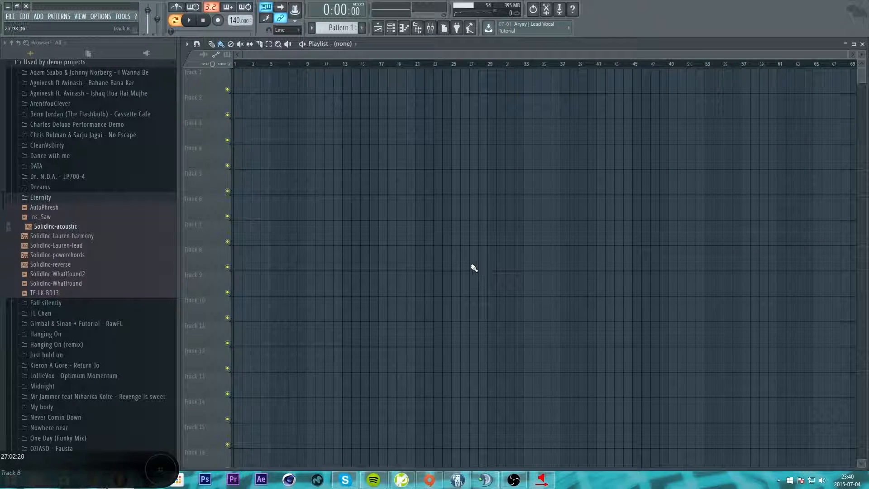
Step: Play and stop the empty project, then collapse the Eternity, demo projects and other open browser folders
{"action": "left_click", "coordinate": [190, 21]}
{"action": "left_click", "coordinate": [204, 21]}
{"action": "left_click", "coordinate": [61, 198]}
{"action": "left_click", "coordinate": [46, 232]}
{"action": "left_click", "coordinate": [38, 215]}
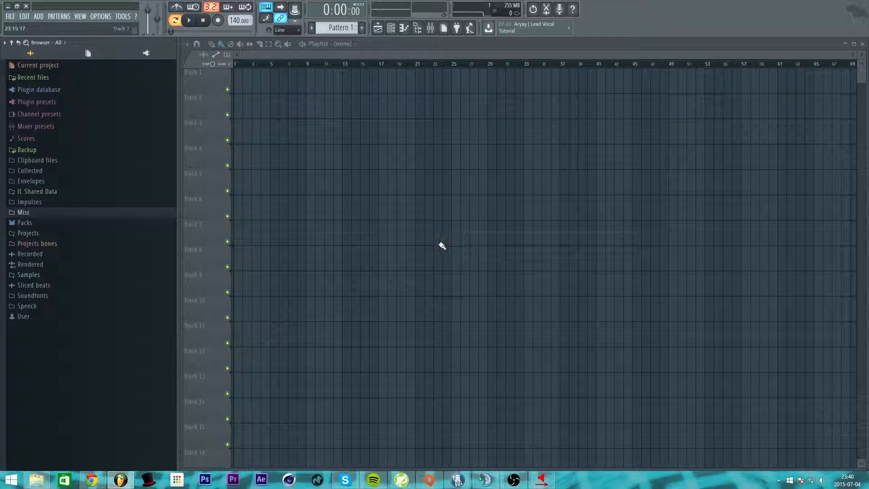
Step: Maximize and restore the Playlist, drag it lower on screen, and show the Channel rack
{"action": "double_click", "coordinate": [431, 44]}
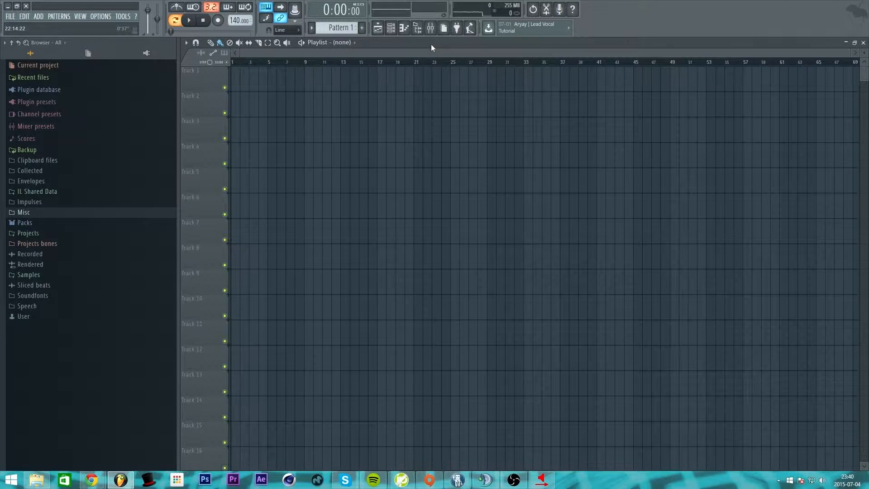
{"action": "double_click", "coordinate": [594, 43]}
{"action": "left_click_drag", "start_coordinate": [180, 38], "coordinate": [184, 130]}
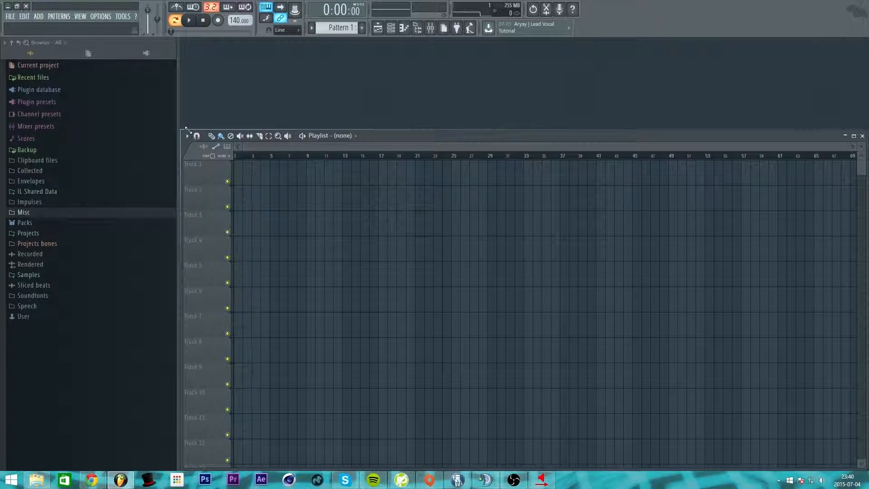
{"action": "left_click", "coordinate": [391, 32]}
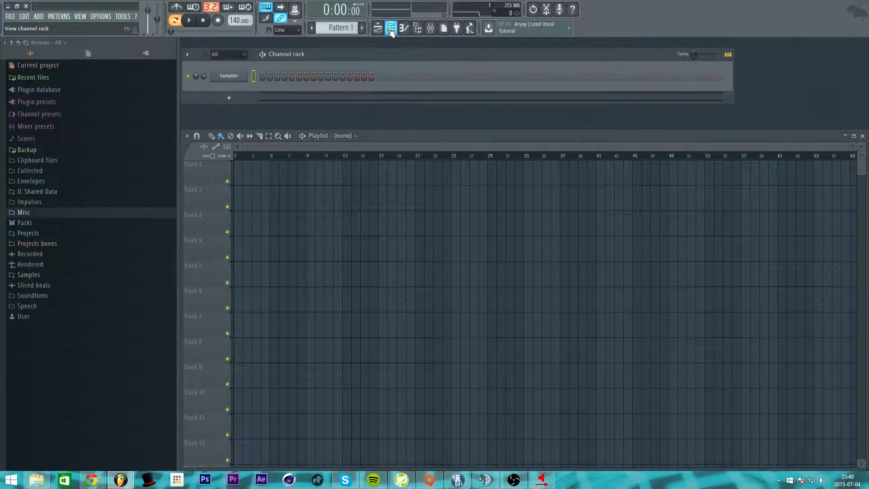
Step: Narrow the playlist, raise the channel rack, and dock the playlist just below it
{"action": "left_click_drag", "start_coordinate": [335, 130], "coordinate": [337, 104]}
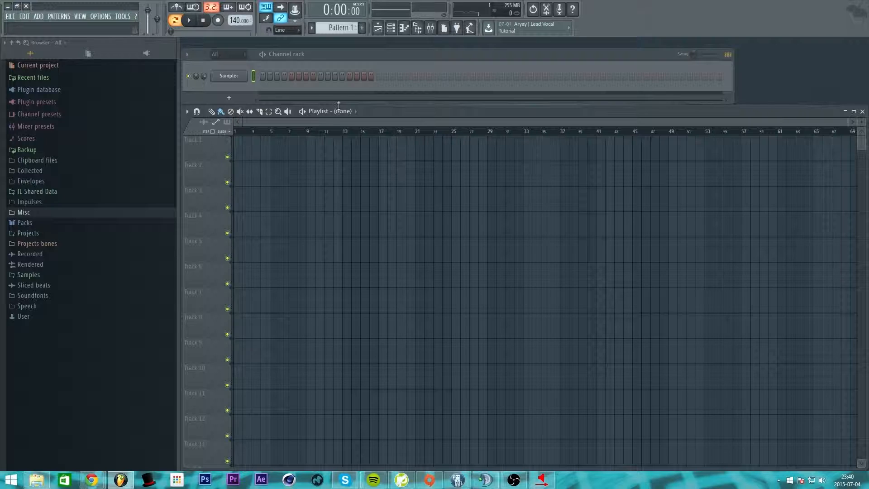
{"action": "left_click_drag", "start_coordinate": [865, 131], "coordinate": [734, 122]}
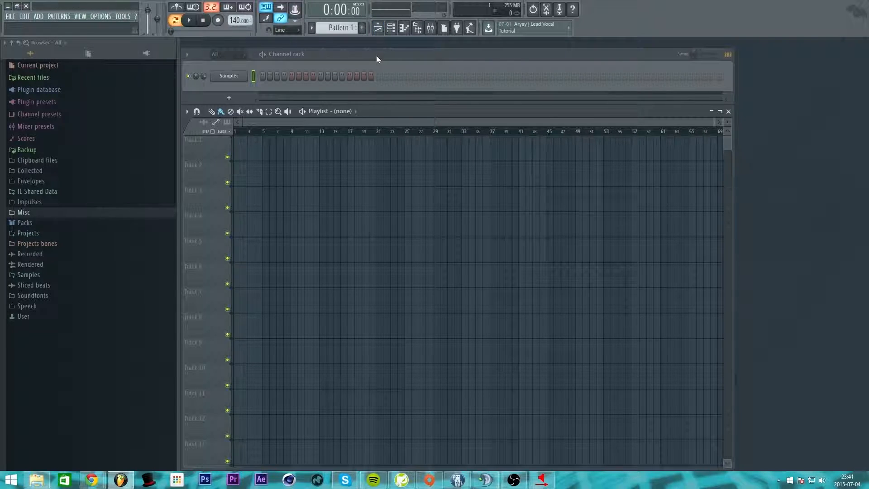
{"action": "left_click_drag", "start_coordinate": [376, 55], "coordinate": [376, 45]}
{"action": "left_click_drag", "start_coordinate": [388, 111], "coordinate": [388, 100]}
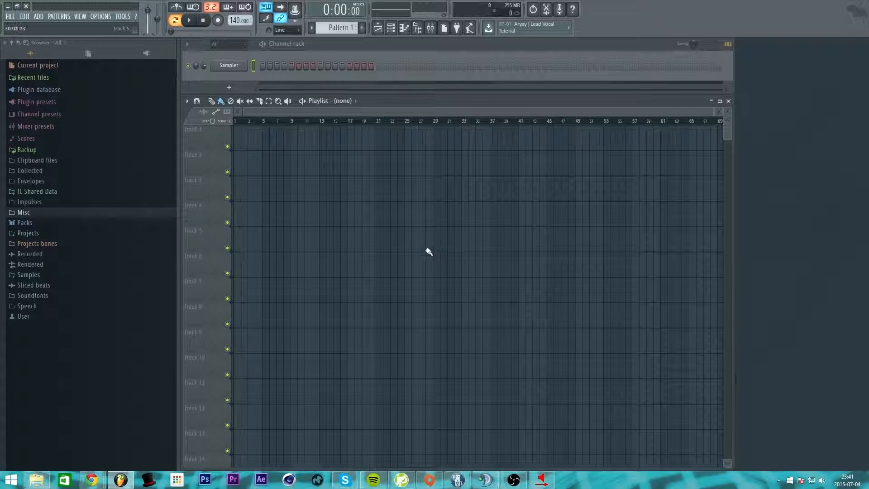
Step: Toggle the playlist and channel rack off and on, leaving both visible
{"action": "left_click", "coordinate": [378, 29]}
{"action": "left_click", "coordinate": [377, 28]}
{"action": "left_click", "coordinate": [378, 29]}
{"action": "left_click", "coordinate": [378, 29]}
{"action": "left_click", "coordinate": [391, 28]}
{"action": "left_click", "coordinate": [391, 29]}
{"action": "left_click", "coordinate": [435, 30]}
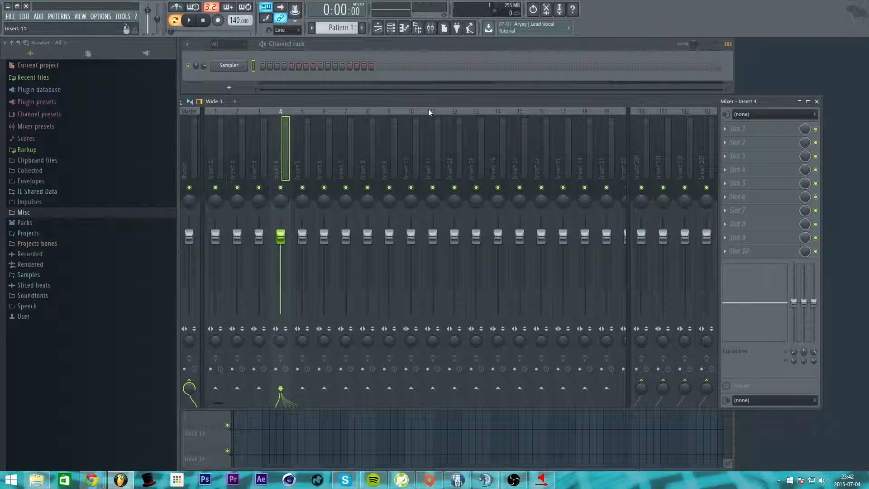
{"action": "left_click", "coordinate": [867, 100]}
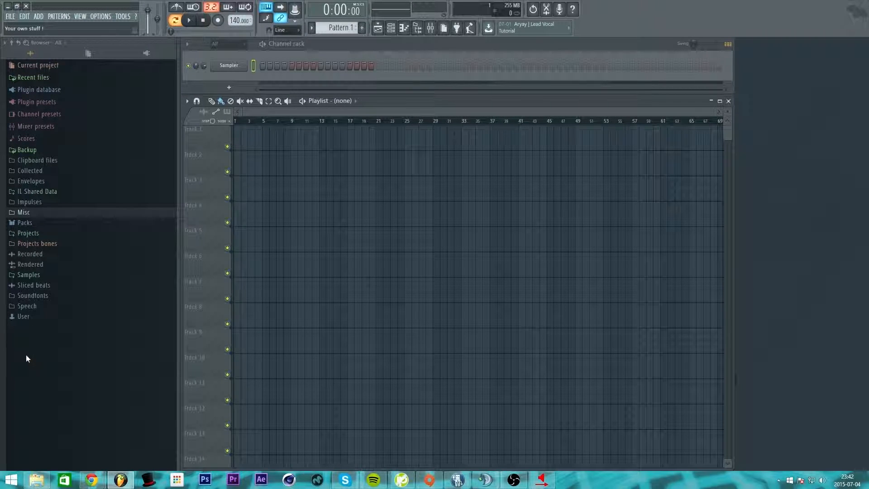
Step: Narrow the browser panel and expand Packs to list Drums, Instruments, Loops and the rest
{"action": "left_click_drag", "start_coordinate": [178, 171], "coordinate": [105, 183]}
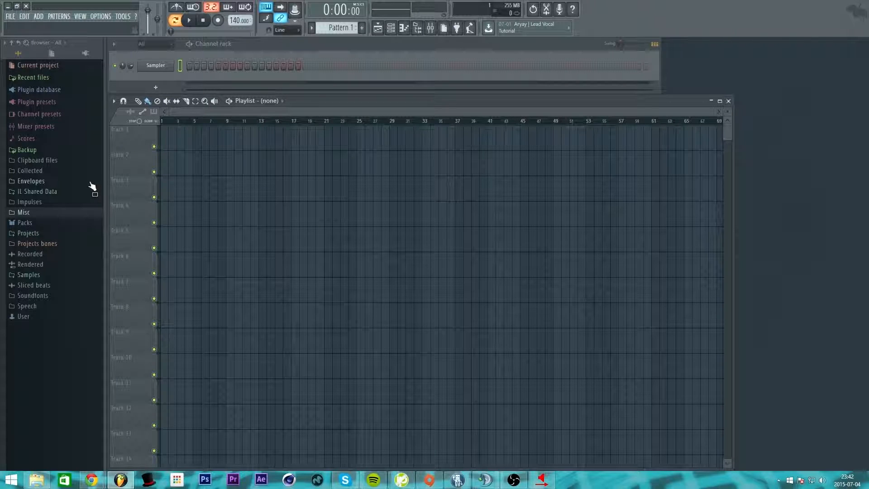
{"action": "left_click_drag", "start_coordinate": [104, 182], "coordinate": [132, 189]}
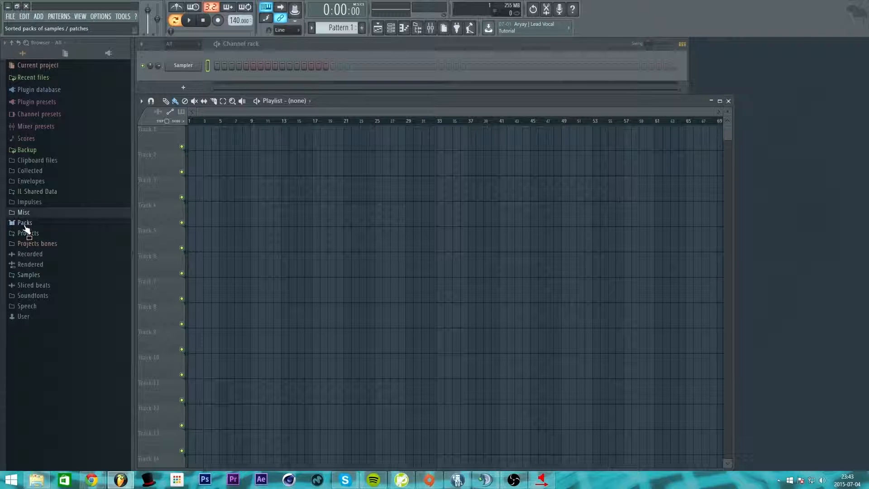
{"action": "left_click", "coordinate": [25, 223]}
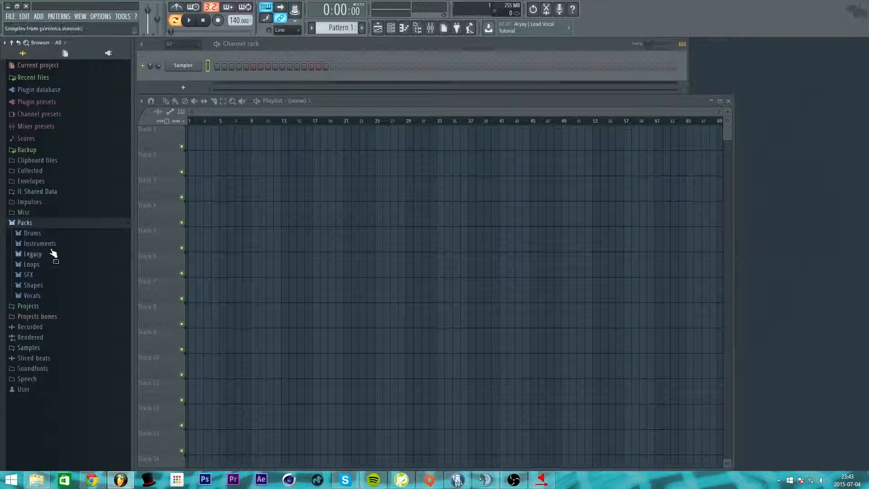
Step: Open the Packs folder in Windows File Explorer through the Windows shell menu
{"action": "right_click", "coordinate": [28, 224]}
{"action": "left_click", "coordinate": [22, 224]}
{"action": "right_click", "coordinate": [25, 225]}
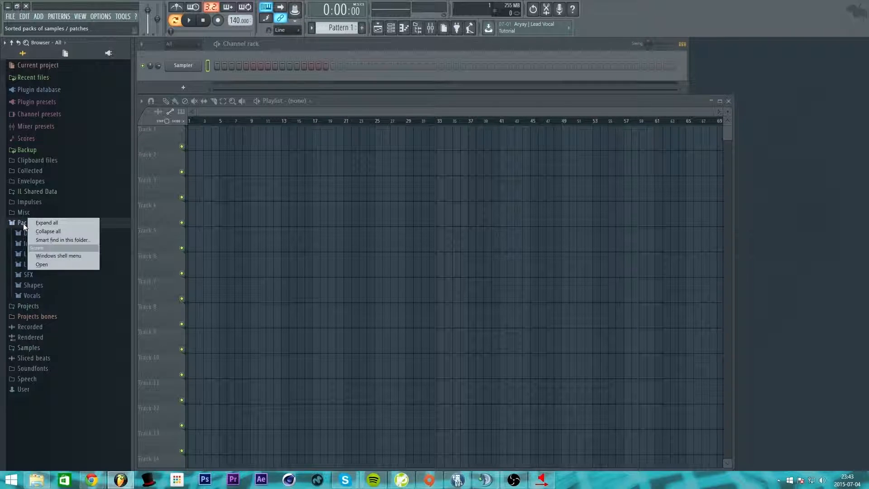
{"action": "left_click", "coordinate": [63, 256]}
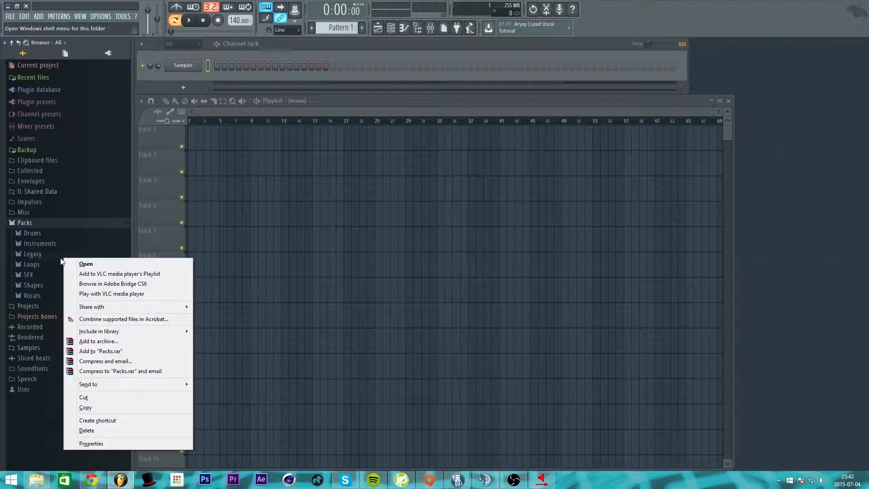
{"action": "left_click", "coordinate": [90, 264]}
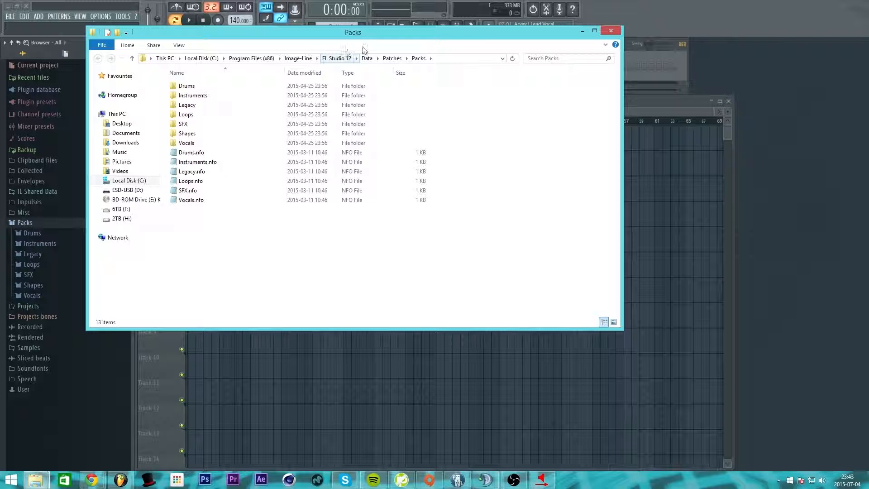
Step: Go up to the Patches folder, close Explorer, and expand the Loops pack in FL Studio
{"action": "left_click", "coordinate": [392, 59]}
{"action": "left_click", "coordinate": [483, 180]}
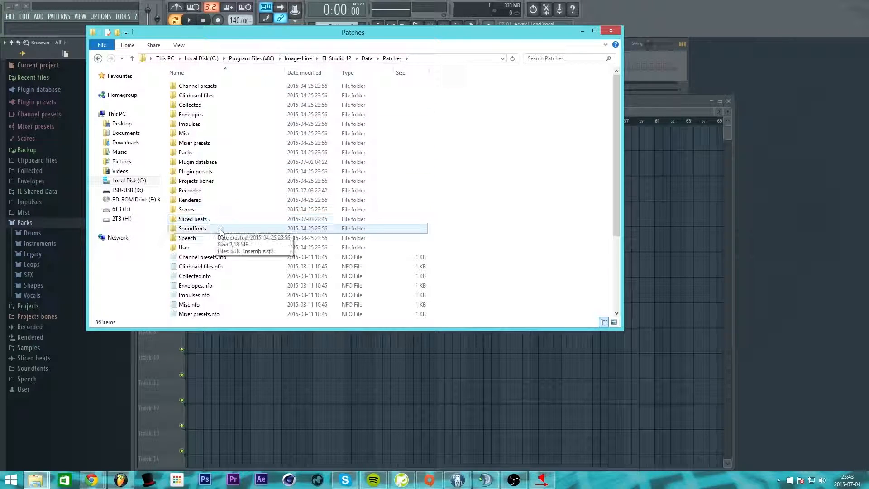
{"action": "left_click", "coordinate": [611, 30]}
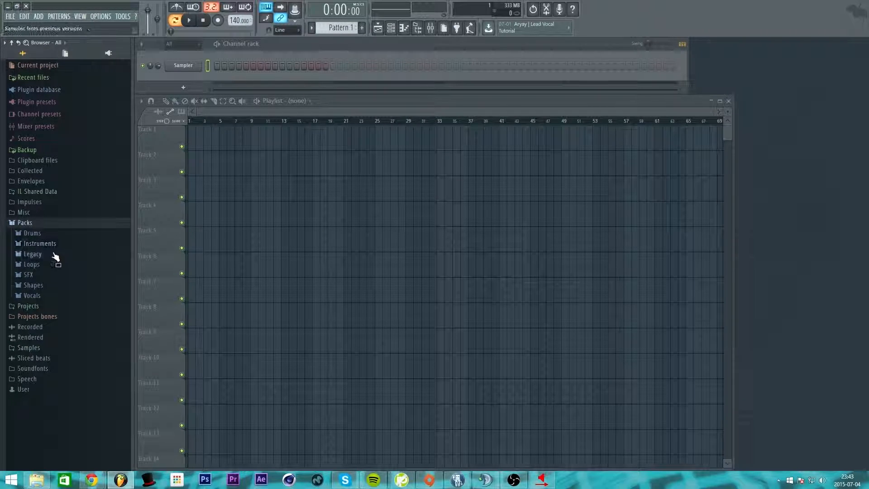
{"action": "left_click", "coordinate": [41, 266]}
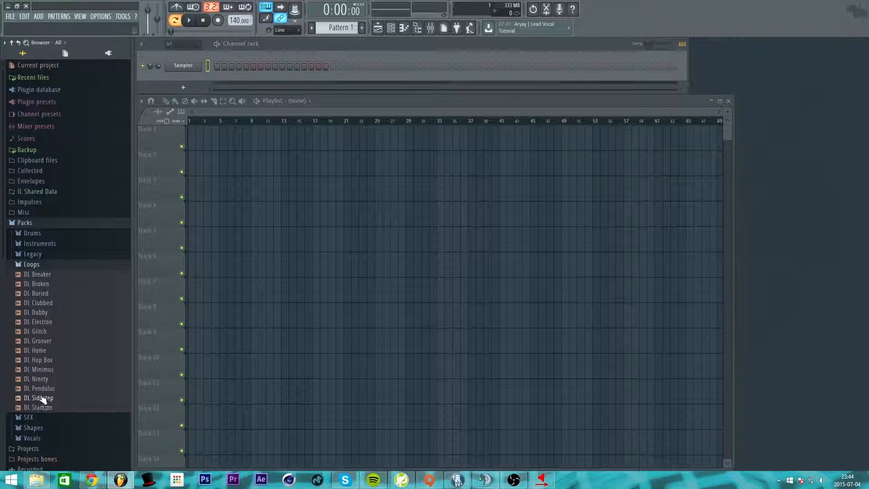
Step: Preview the DL Breaker, DL Broken, DL Buried and DL Clubbed loops, ending on DL Groover
{"action": "left_click", "coordinate": [44, 276]}
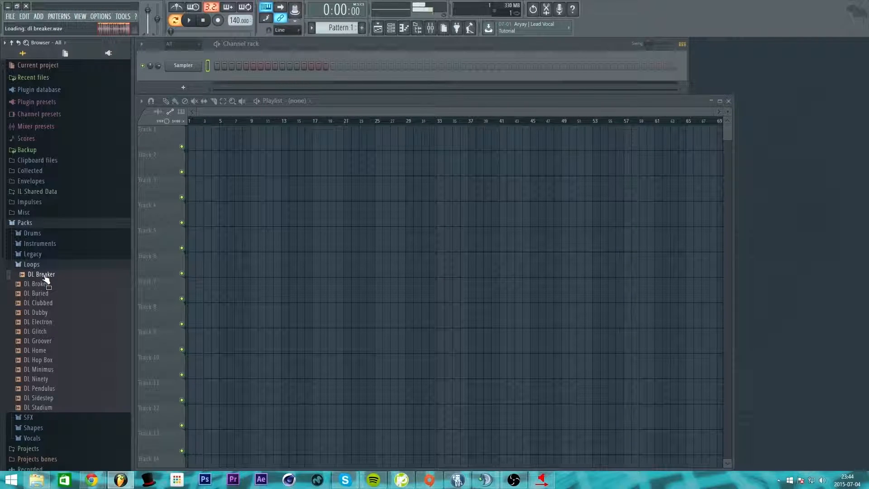
{"action": "left_click", "coordinate": [44, 284]}
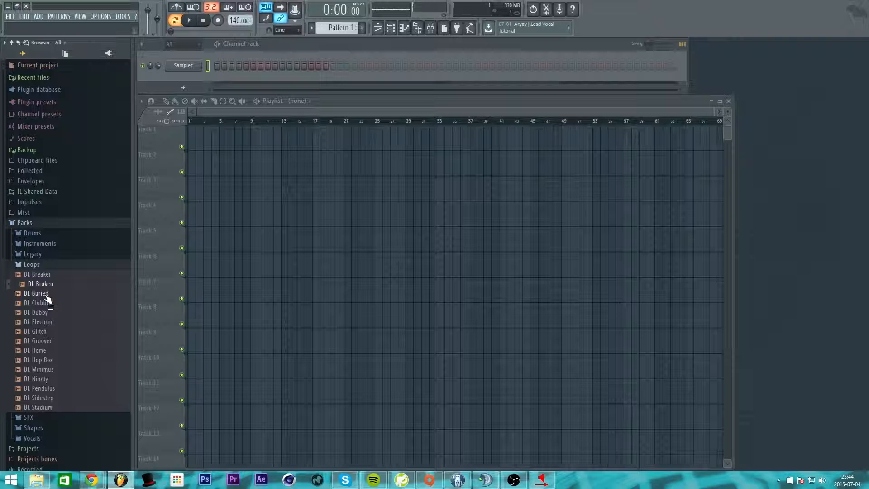
{"action": "left_click", "coordinate": [44, 293]}
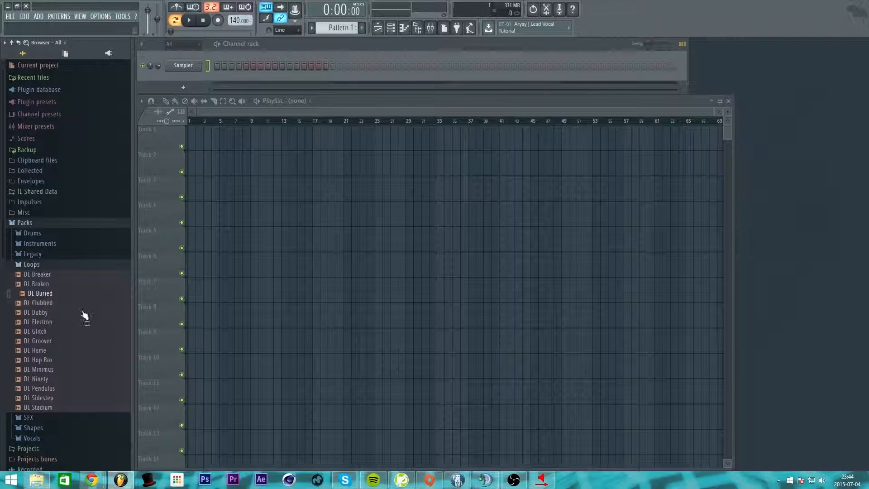
{"action": "left_click", "coordinate": [49, 295]}
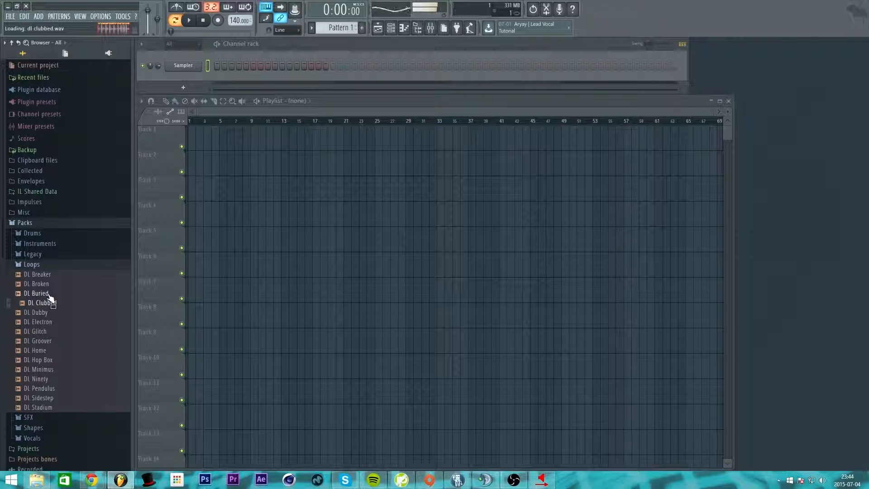
{"action": "key", "text": "Down"}
{"action": "key", "text": "Down"}
{"action": "key", "text": "Down"}
{"action": "key", "text": "Down"}
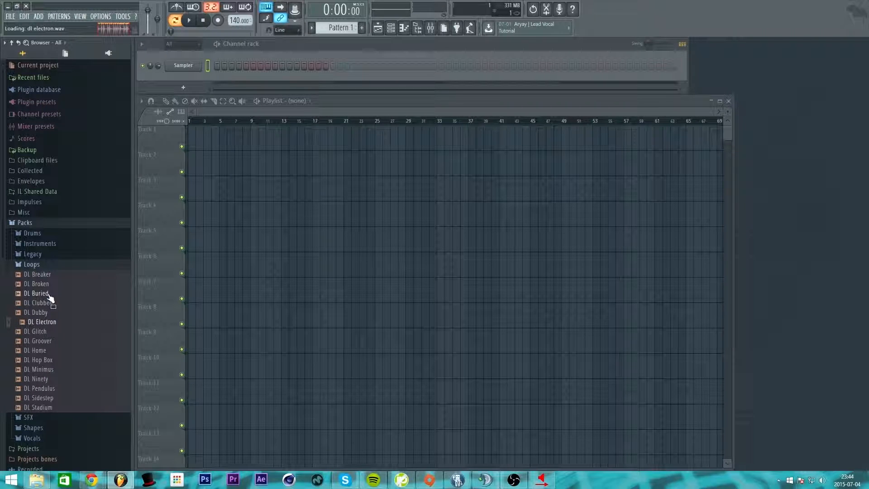
{"action": "key", "text": "Down"}
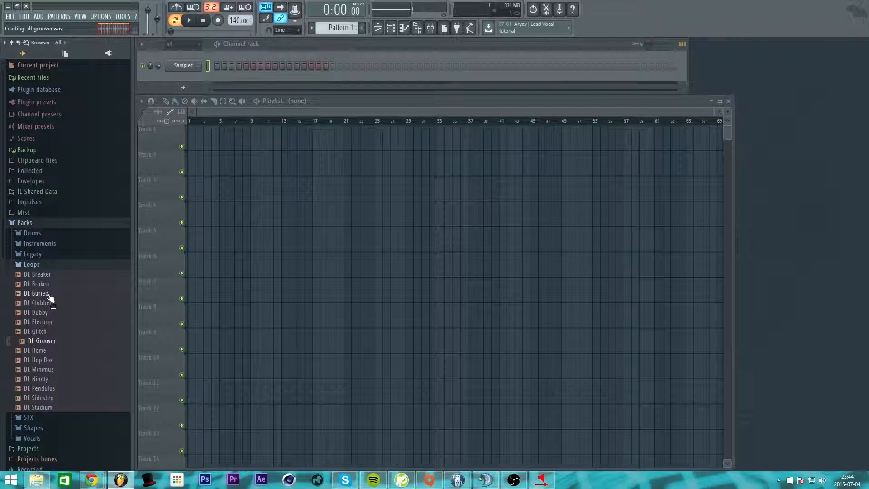
{"action": "left_click", "coordinate": [40, 343]}
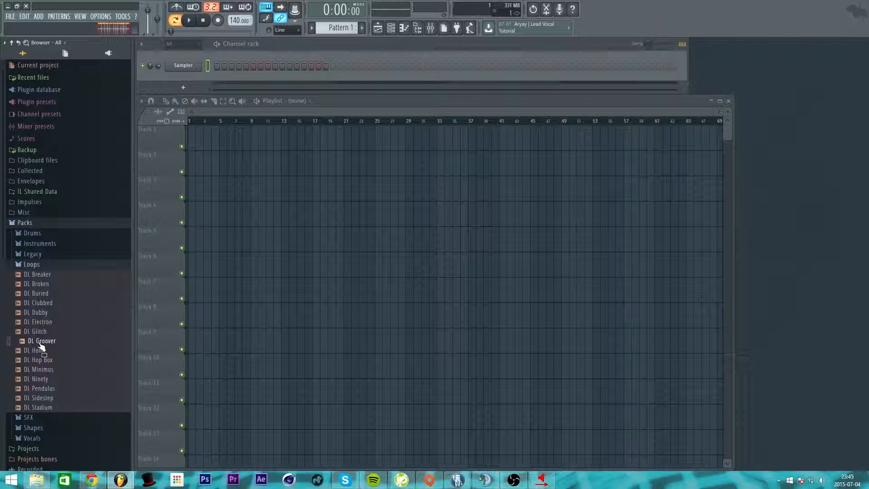
Step: Drag the DL Groover loop onto Track 1 of the playlist
{"action": "left_click_drag", "start_coordinate": [40, 346], "coordinate": [195, 141]}
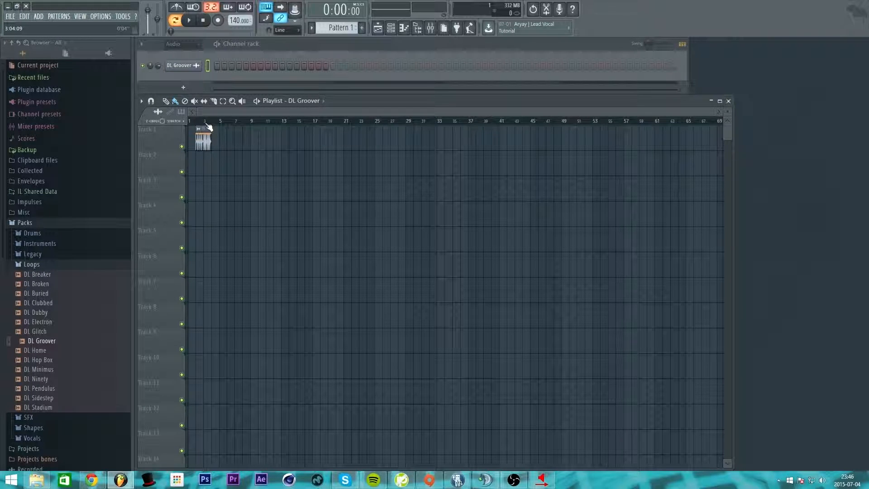
{"action": "left_click_drag", "start_coordinate": [204, 131], "coordinate": [197, 131]}
{"action": "scroll", "coordinate": [195, 125], "scroll_direction": "up", "scroll_amount": 5}
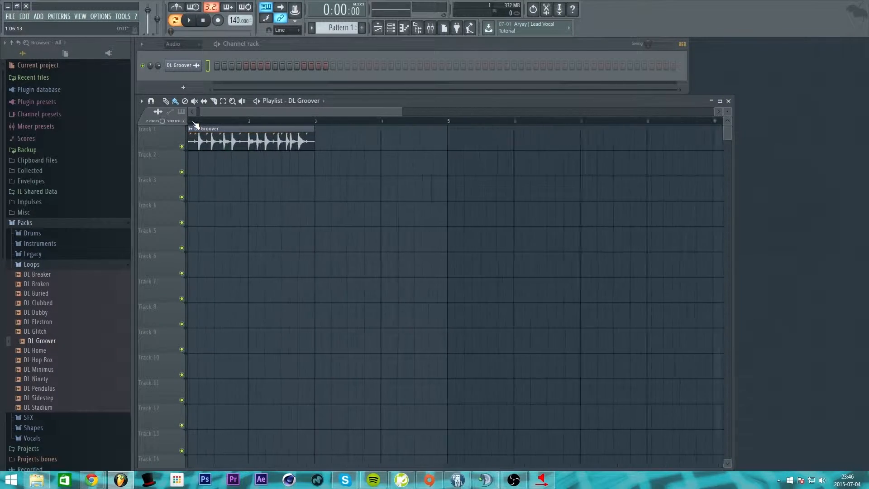
{"action": "scroll", "coordinate": [195, 125], "scroll_direction": "down", "scroll_amount": 3}
{"action": "scroll", "coordinate": [195, 125], "scroll_direction": "up", "scroll_amount": 4}
{"action": "scroll", "coordinate": [195, 125], "scroll_direction": "down", "scroll_amount": 4}
{"action": "scroll", "coordinate": [195, 125], "scroll_direction": "up", "scroll_amount": 3}
{"action": "scroll", "coordinate": [195, 125], "scroll_direction": "down", "scroll_amount": 2}
{"action": "scroll", "coordinate": [195, 125], "scroll_direction": "up", "scroll_amount": 4}
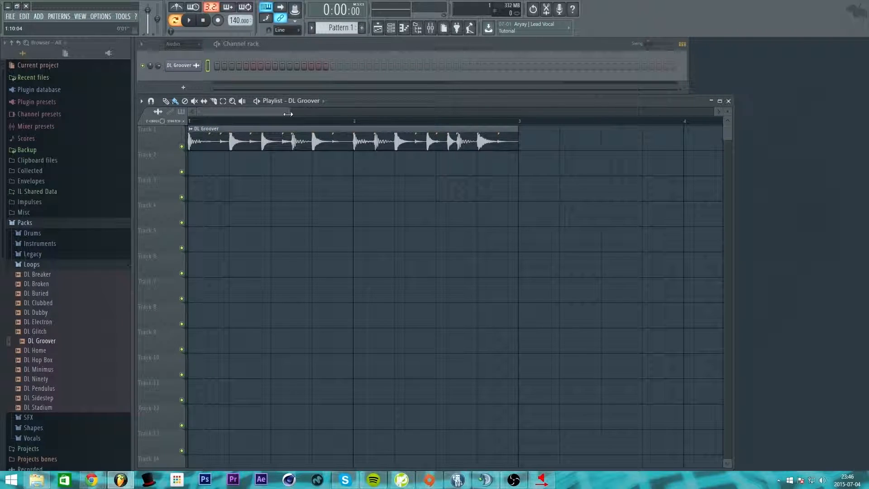
Step: Zoom the playlist onto the two-bar DL Groover clip, then play it once and stop
{"action": "left_click_drag", "start_coordinate": [287, 112], "coordinate": [347, 113]}
{"action": "scroll", "coordinate": [281, 121], "scroll_direction": "down", "scroll_amount": 3}
{"action": "scroll", "coordinate": [282, 121], "scroll_direction": "up", "scroll_amount": 3}
{"action": "scroll", "coordinate": [264, 122], "scroll_direction": "down", "scroll_amount": 2}
{"action": "scroll", "coordinate": [248, 121], "scroll_direction": "up", "scroll_amount": 2}
{"action": "scroll", "coordinate": [248, 121], "scroll_direction": "down", "scroll_amount": 2}
{"action": "scroll", "coordinate": [324, 217], "scroll_direction": "down", "scroll_amount": 3}
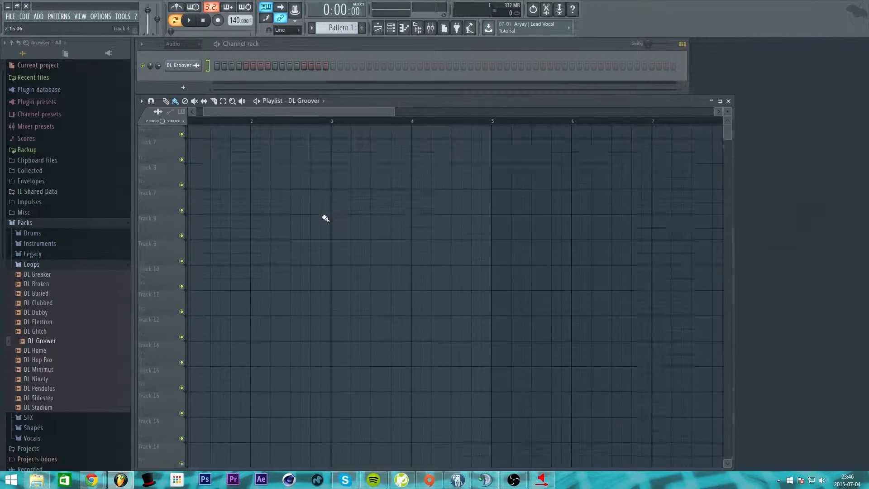
{"action": "scroll", "coordinate": [324, 217], "scroll_direction": "up", "scroll_amount": 4}
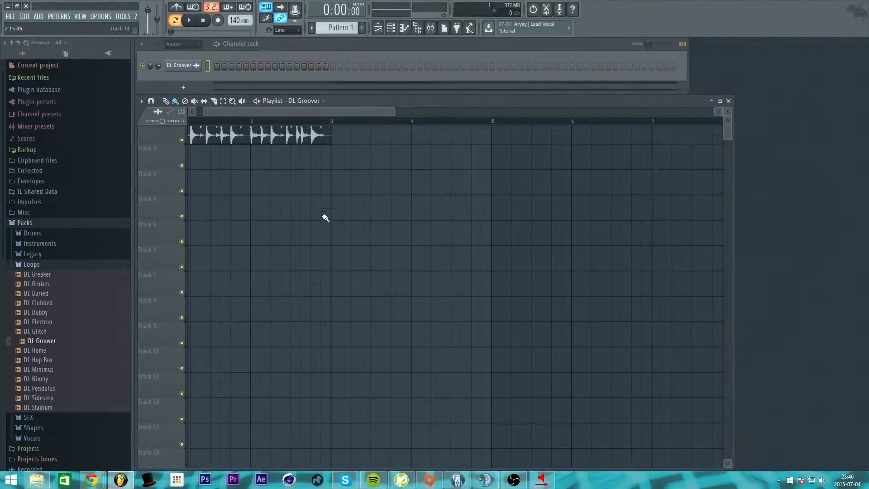
{"action": "scroll", "coordinate": [229, 113], "scroll_direction": "up", "scroll_amount": 4}
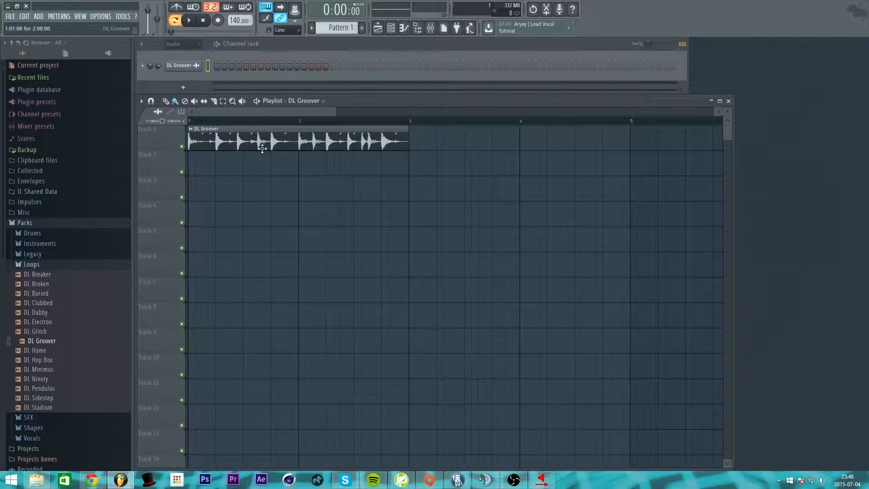
{"action": "left_click", "coordinate": [190, 21]}
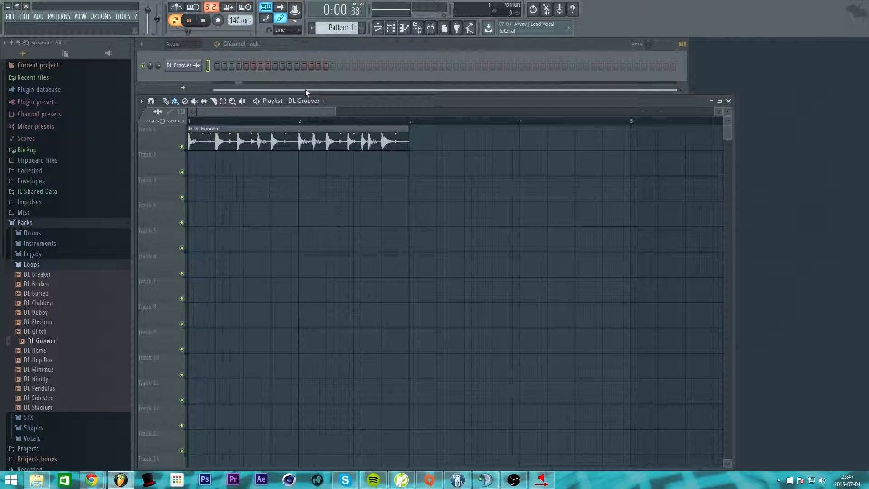
{"action": "left_click", "coordinate": [207, 21]}
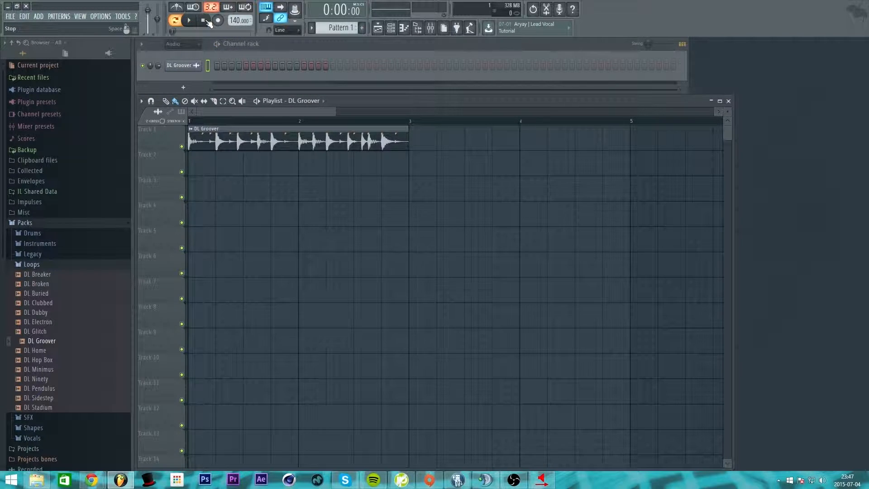
Step: Switch to Song mode, play the arrangement from the start and stop, then collapse Loops
{"action": "left_click", "coordinate": [178, 24]}
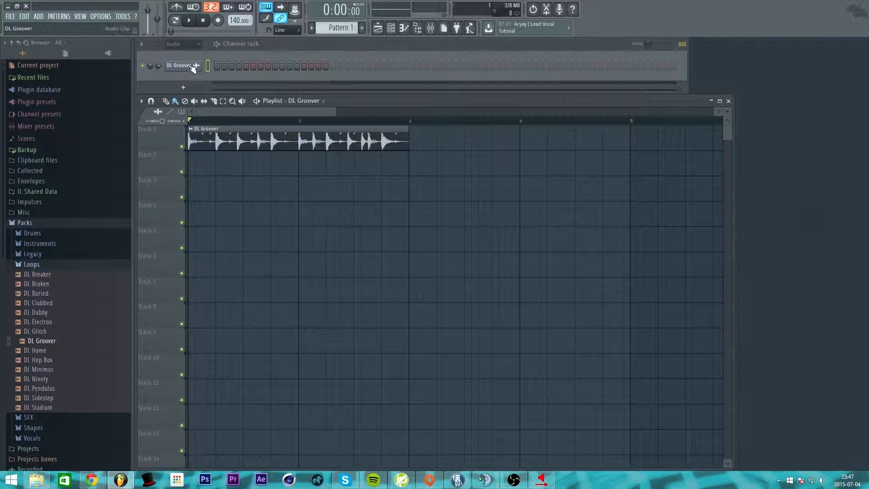
{"action": "mouse_move", "coordinate": [190, 122]}
{"action": "left_mouse_down"}
{"action": "mouse_move", "coordinate": [298, 121]}
{"action": "mouse_move", "coordinate": [190, 121]}
{"action": "left_mouse_up"}
{"action": "key", "text": "space"}
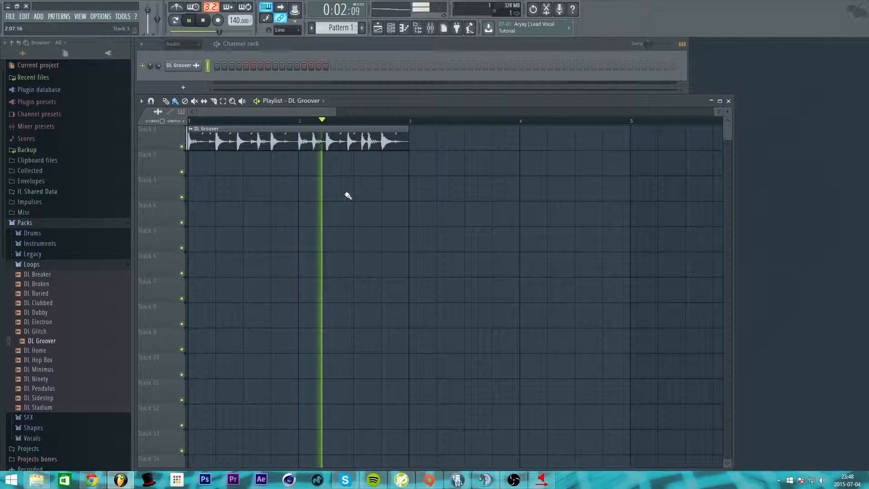
{"action": "key", "text": "space"}
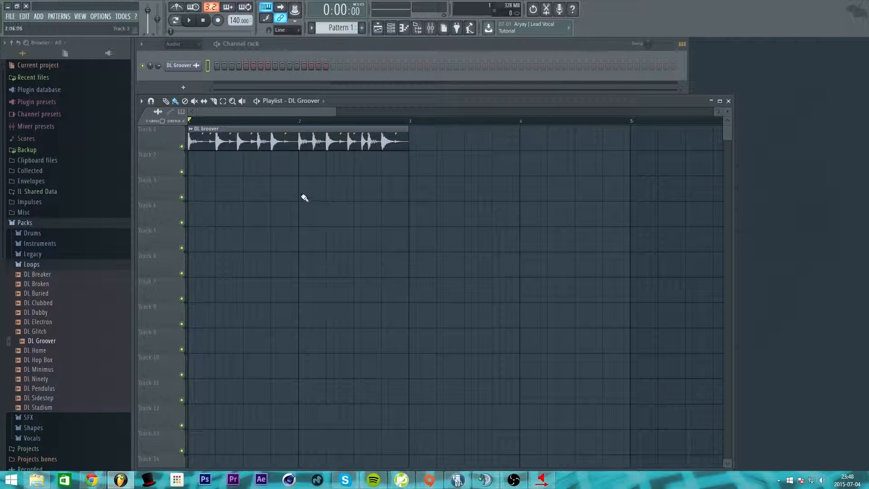
{"action": "left_click", "coordinate": [38, 264]}
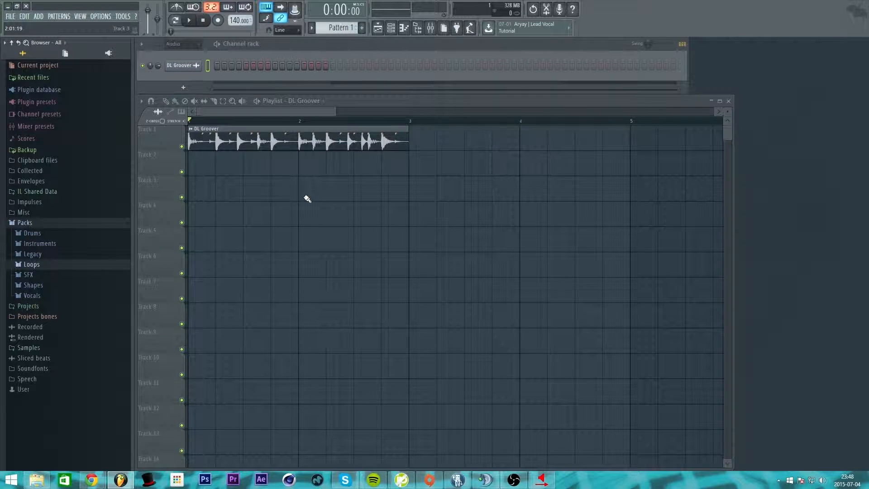
Step: Collapse the Packs list in the browser
{"action": "left_click", "coordinate": [35, 225]}
{"action": "left_click", "coordinate": [28, 224]}
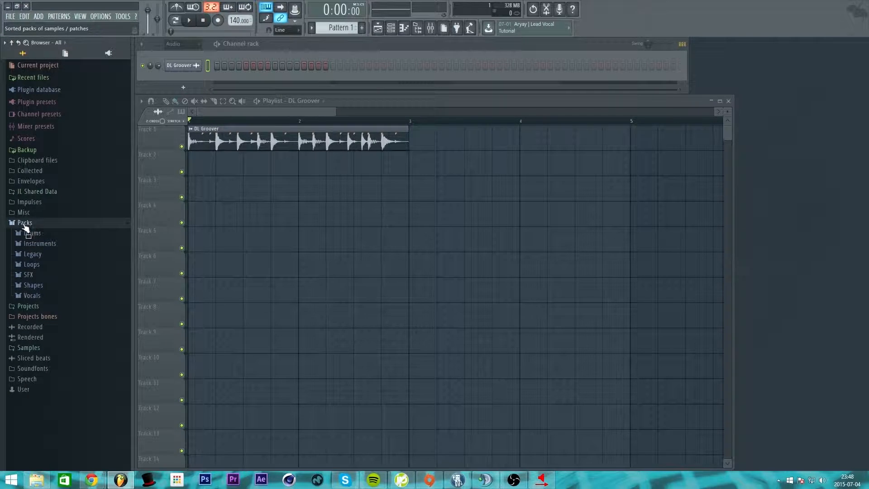
{"action": "left_click", "coordinate": [30, 225]}
{"action": "left_click", "coordinate": [31, 225]}
{"action": "left_click", "coordinate": [32, 225]}
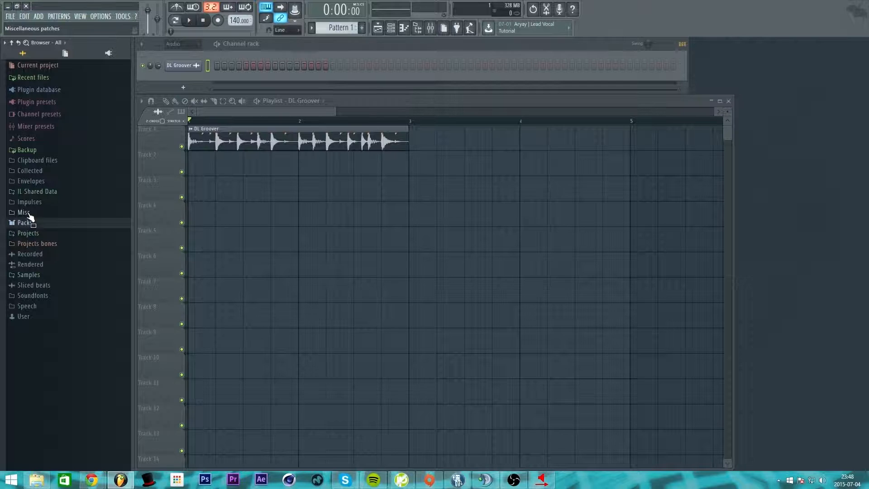
Step: Open Misc > Used by demo projects > Gimbal & Sinan + Futorial - RawFL samples
{"action": "left_click", "coordinate": [28, 215]}
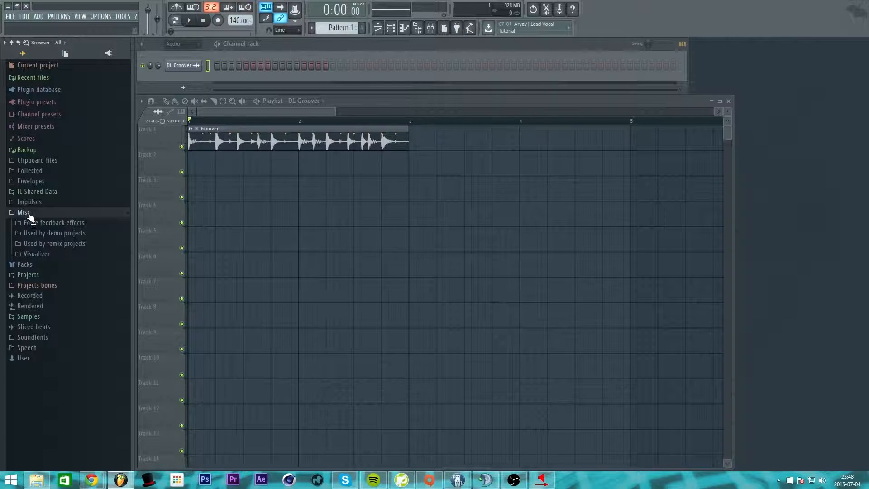
{"action": "left_click", "coordinate": [71, 244]}
{"action": "left_click", "coordinate": [76, 247]}
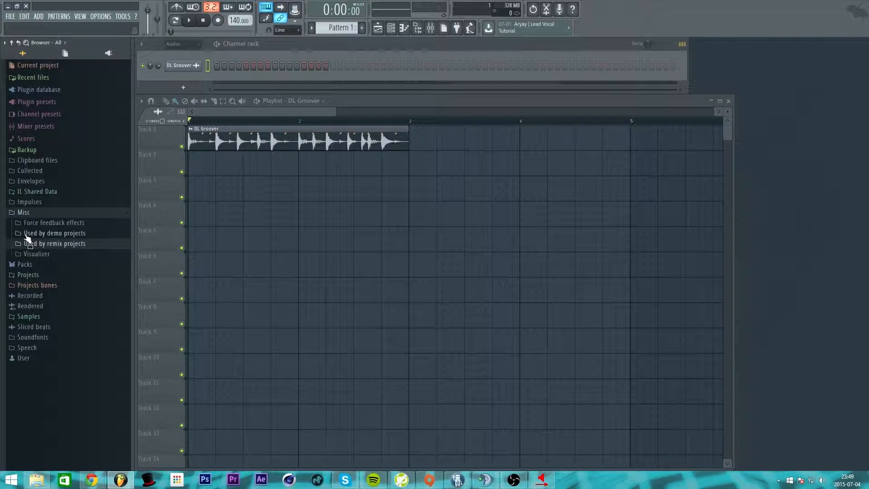
{"action": "left_click", "coordinate": [72, 235]}
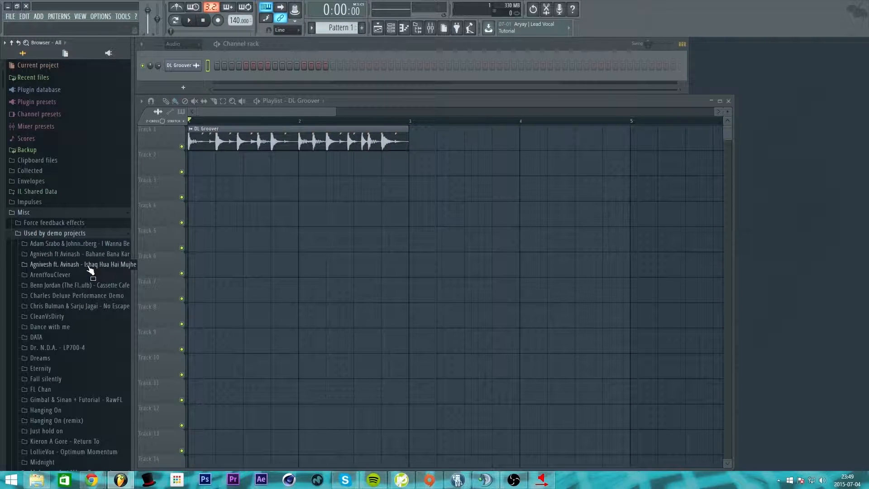
{"action": "scroll", "coordinate": [83, 285], "scroll_direction": "down", "scroll_amount": 7}
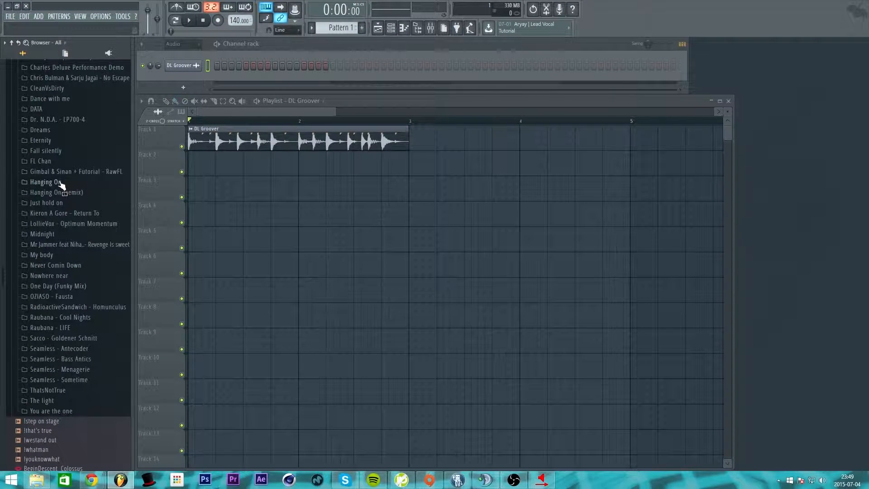
{"action": "left_click", "coordinate": [70, 173]}
{"action": "left_click", "coordinate": [102, 185]}
Step: Audition the crash, hi-hat and other drum samples, settling on Clap_09
{"action": "left_click", "coordinate": [102, 192]}
{"action": "left_click", "coordinate": [101, 201]}
{"action": "left_click", "coordinate": [102, 210]}
{"action": "left_click", "coordinate": [102, 220]}
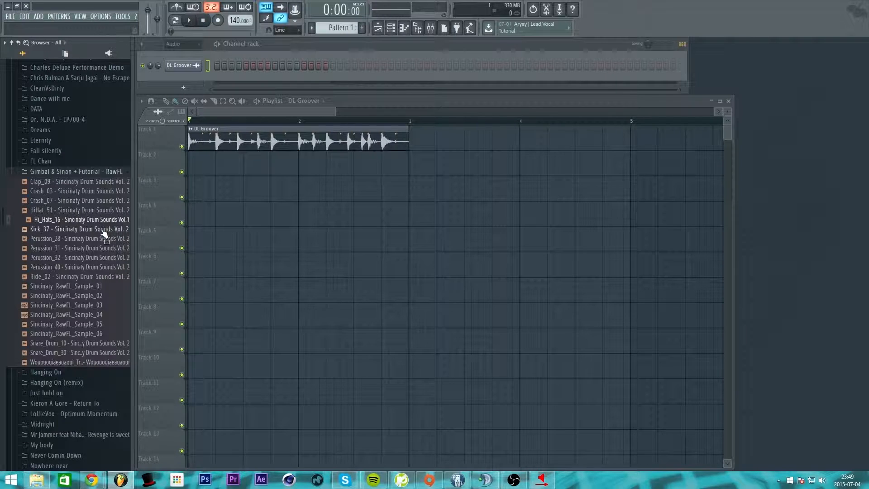
{"action": "left_click", "coordinate": [102, 229]}
{"action": "left_click", "coordinate": [102, 239]}
{"action": "left_click", "coordinate": [102, 191]}
{"action": "left_click", "coordinate": [103, 182]}
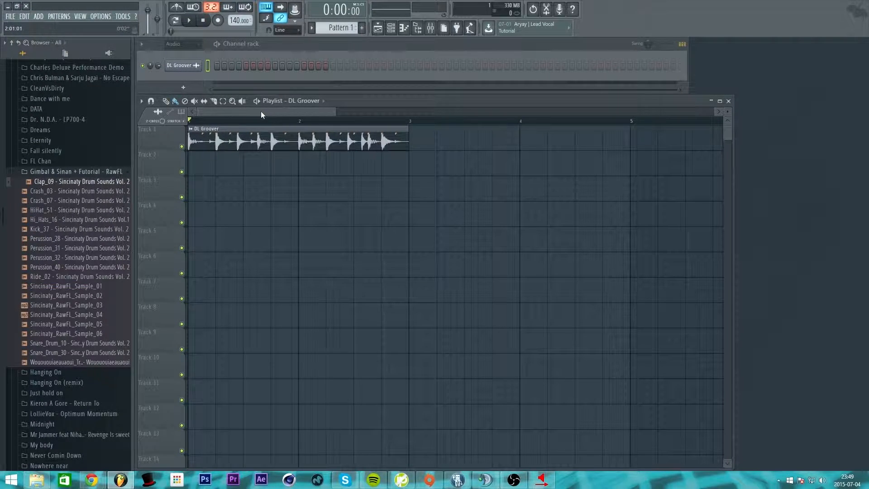
{"action": "key", "text": "space"}
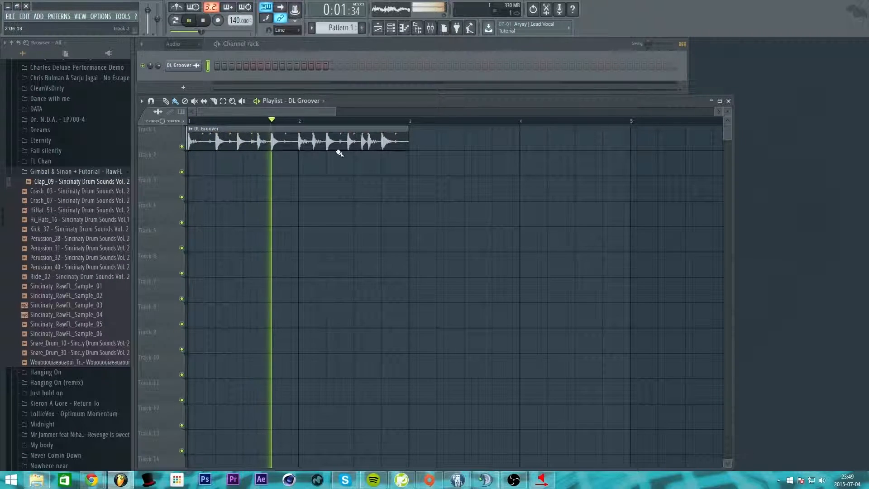
{"action": "key", "text": "space"}
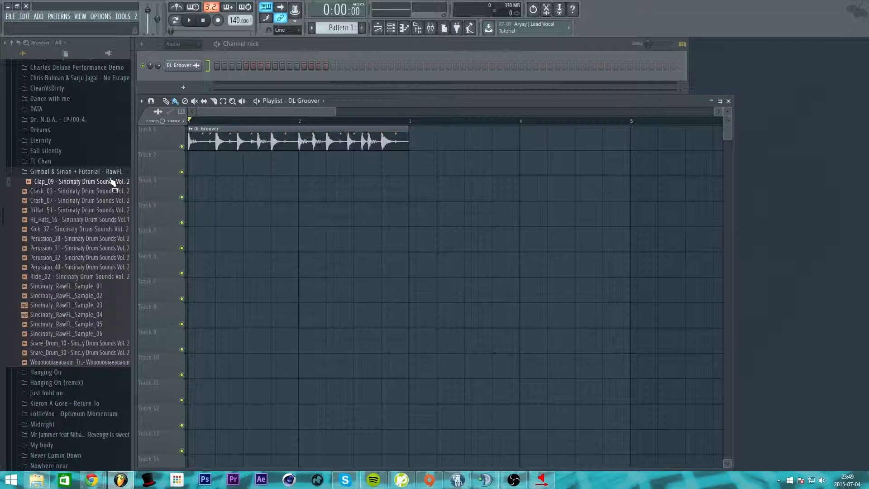
Step: Drop Clap_09 onto Track 2 and paint three more copies along it
{"action": "left_click_drag", "start_coordinate": [111, 183], "coordinate": [219, 171]}
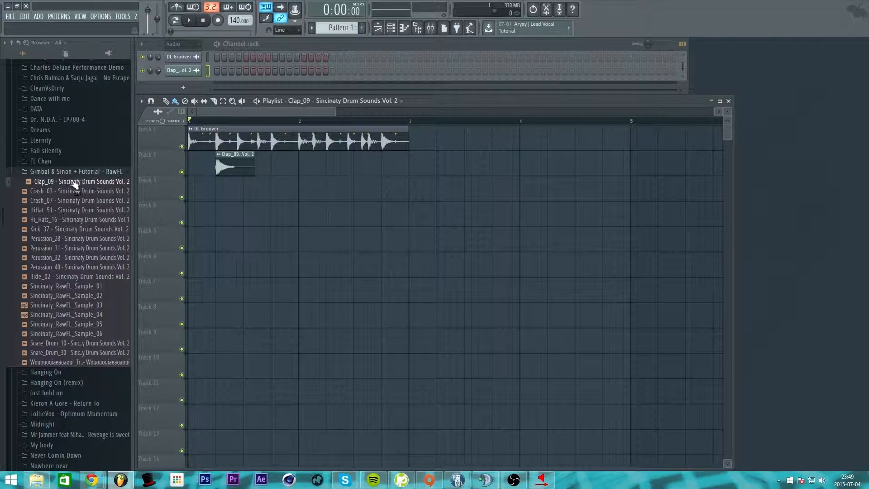
{"action": "mouse_move", "coordinate": [225, 168]}
{"action": "left_mouse_down"}
{"action": "mouse_move", "coordinate": [239, 167]}
{"action": "mouse_move", "coordinate": [224, 167]}
{"action": "left_mouse_up"}
{"action": "left_click", "coordinate": [271, 165]}
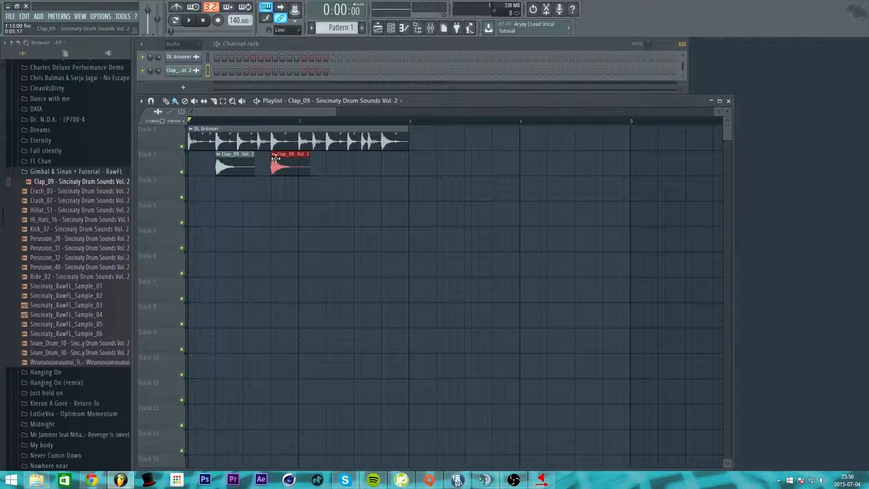
{"action": "left_click", "coordinate": [329, 167]}
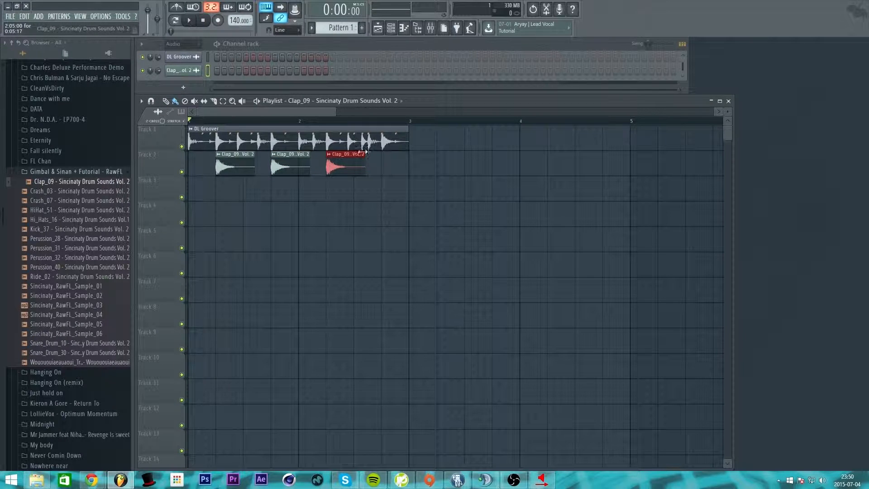
{"action": "left_click", "coordinate": [384, 167]}
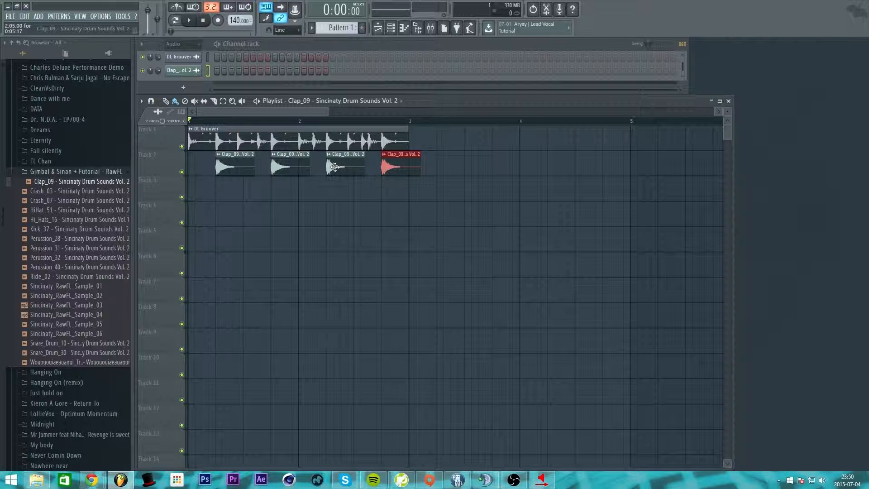
Step: Delete the third clap and DL Groover clips, then restore them with Ctrl+Z
{"action": "right_click", "coordinate": [334, 167]}
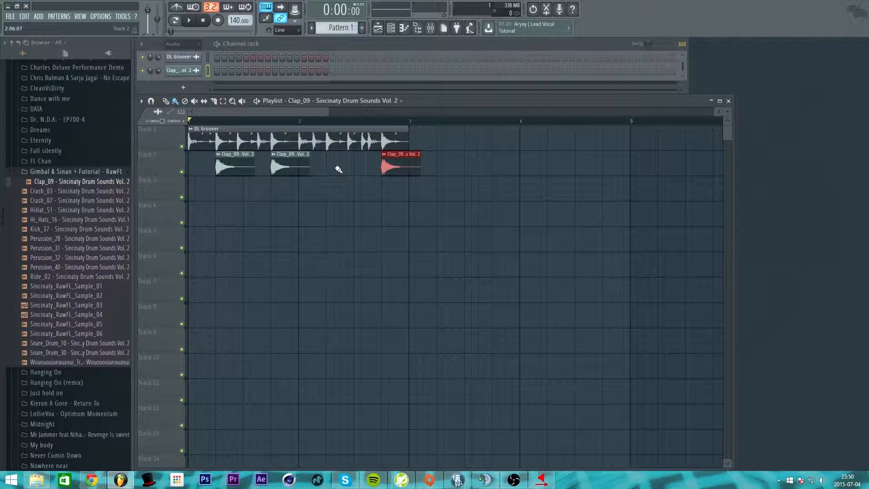
{"action": "right_click", "coordinate": [335, 141]}
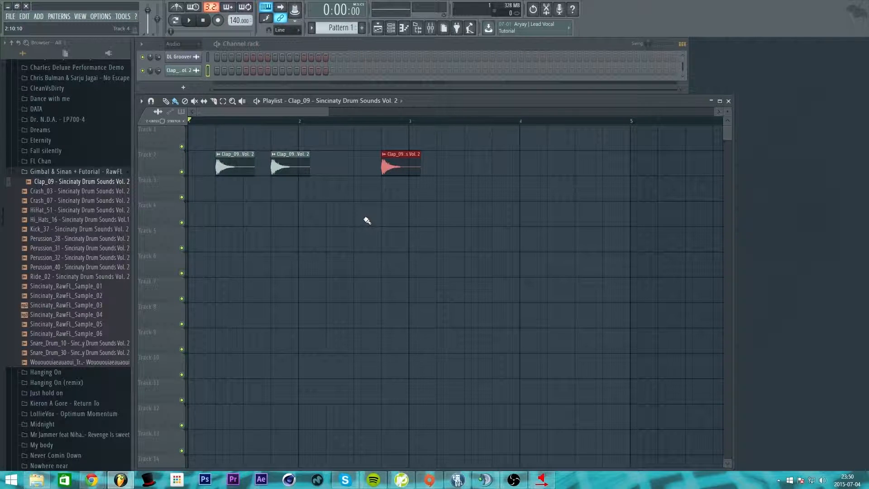
{"action": "key", "text": "ctrl+z"}
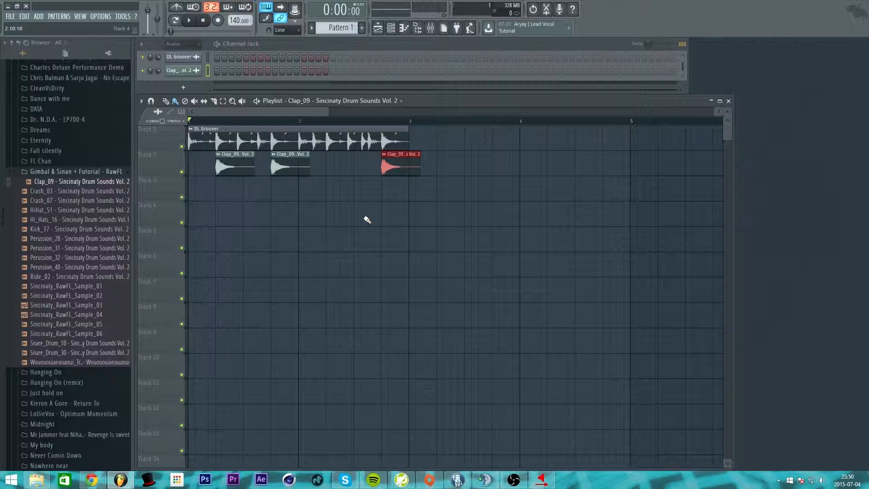
{"action": "key", "text": "ctrl+z"}
{"action": "key", "text": "ctrl+z"}
{"action": "key", "text": "ctrl+z"}
{"action": "key", "text": "ctrl+z"}
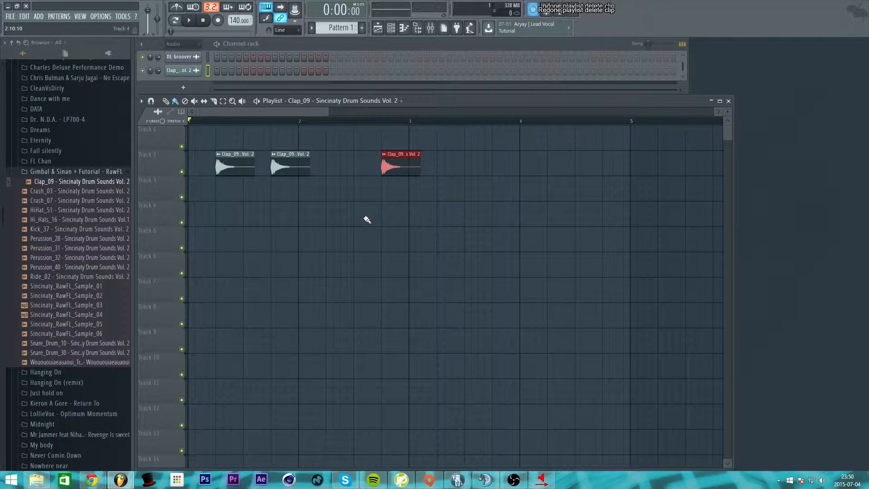
{"action": "key", "text": "ctrl+z"}
{"action": "key", "text": "ctrl+z"}
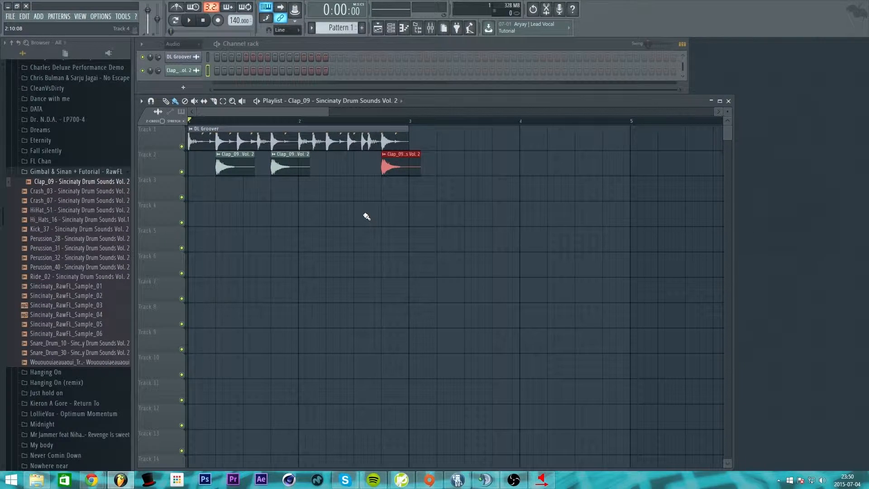
{"action": "key", "text": "ctrl+z"}
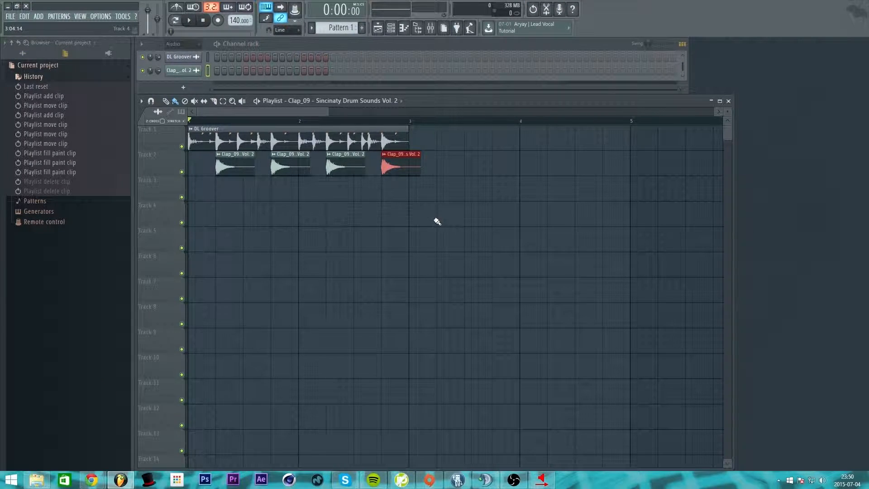
Step: Collapse and re-expand the browser's Current project contents and undo history list
{"action": "left_click", "coordinate": [44, 77]}
{"action": "left_click", "coordinate": [50, 67]}
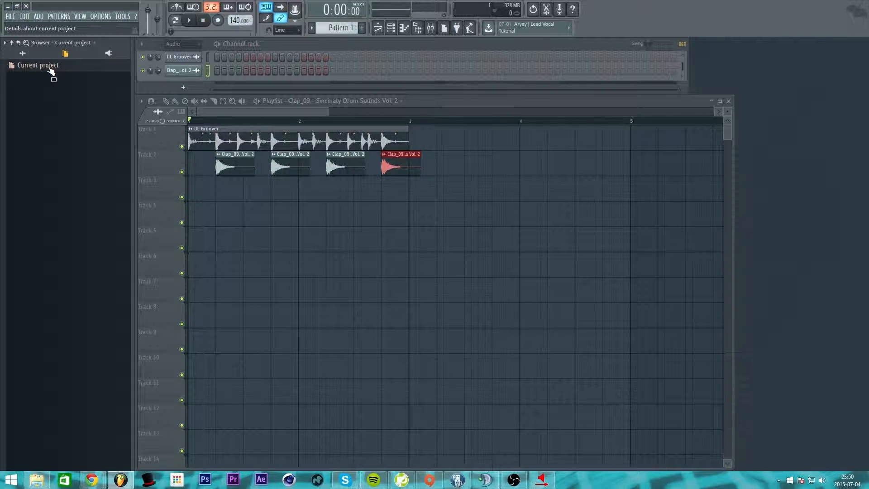
{"action": "left_click", "coordinate": [50, 69]}
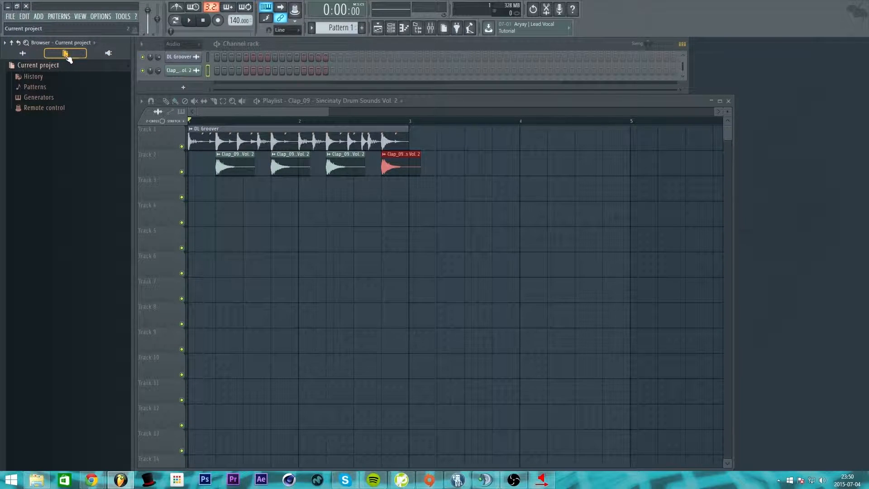
{"action": "left_click", "coordinate": [45, 76]}
{"action": "left_click", "coordinate": [50, 78]}
Step: Check the project's Patterns section, then switch the browser from Plugin database to All
{"action": "left_click", "coordinate": [50, 87]}
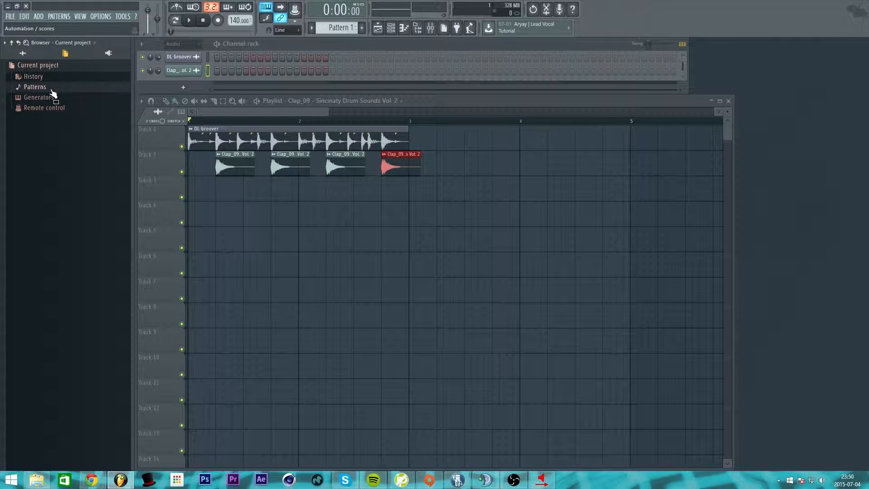
{"action": "left_click", "coordinate": [51, 68]}
{"action": "left_click", "coordinate": [51, 69]}
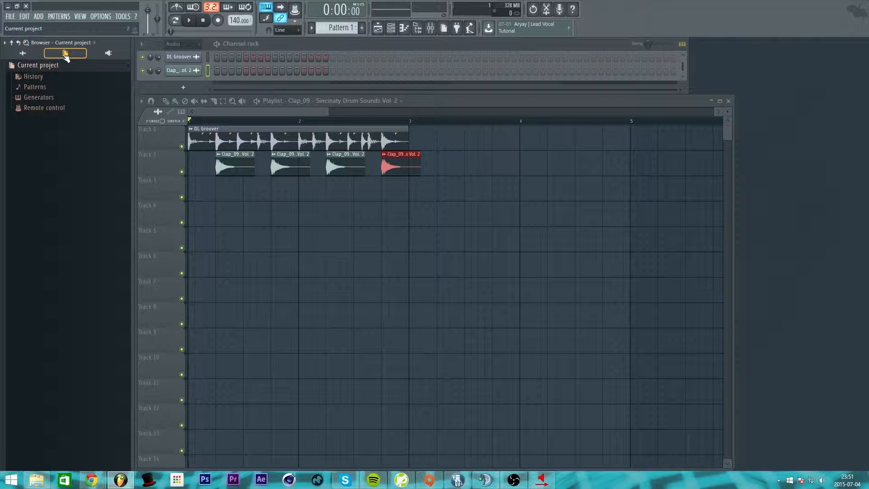
{"action": "left_click", "coordinate": [108, 53]}
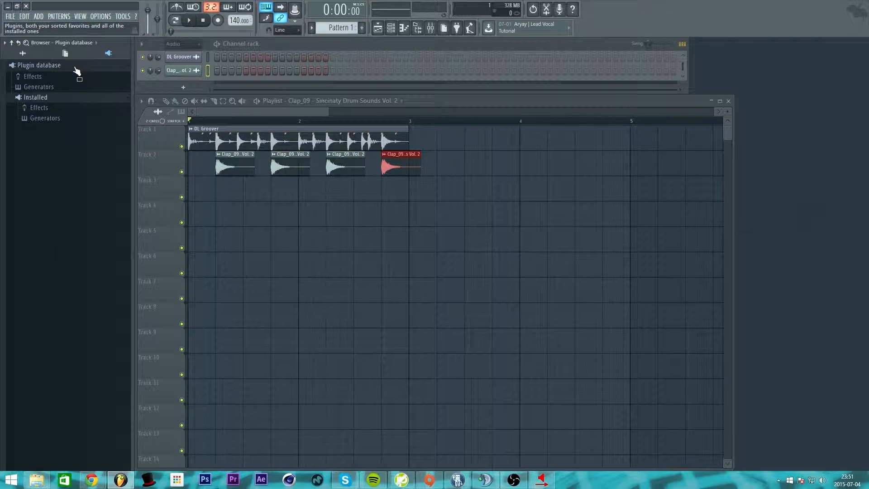
{"action": "left_click", "coordinate": [24, 54]}
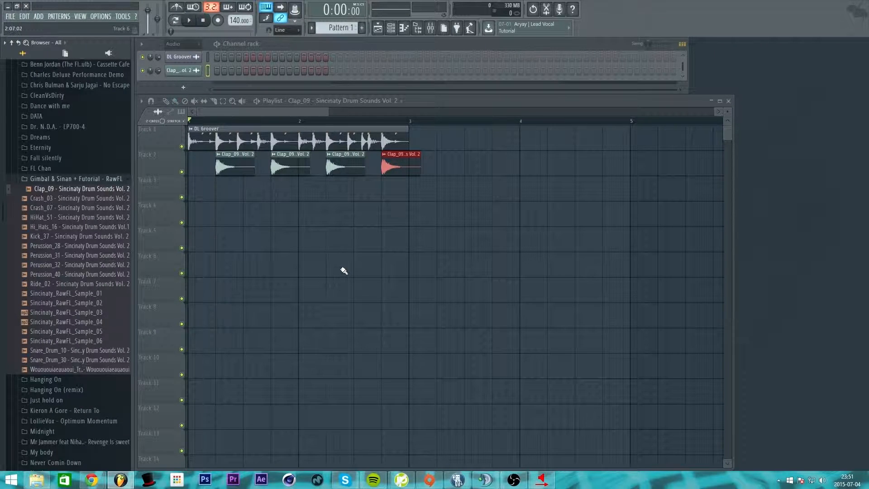
{"action": "key", "text": "space"}
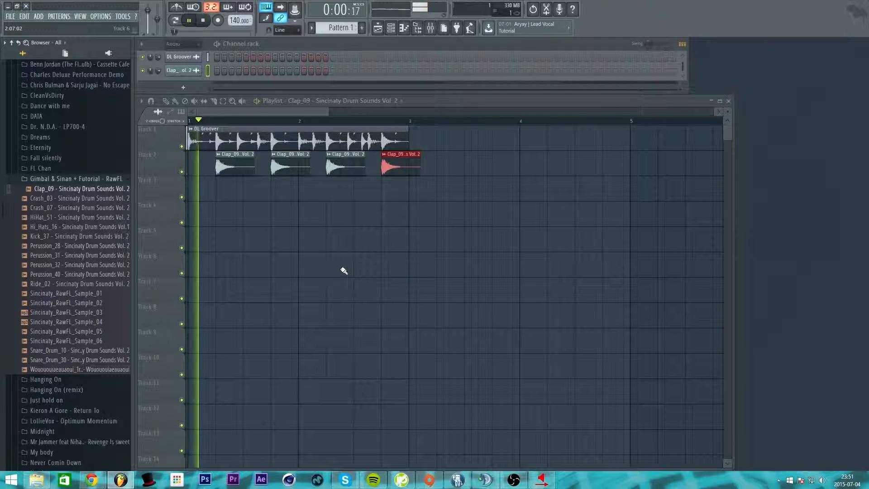
{"action": "key", "text": "space"}
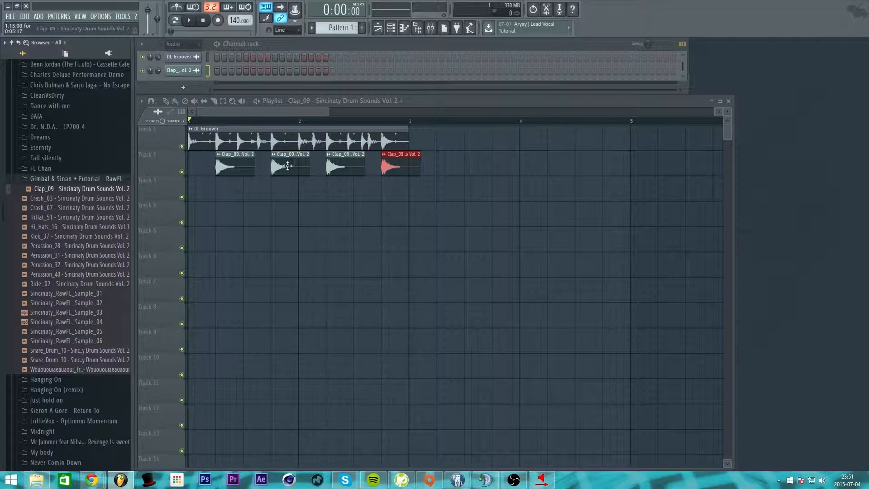
{"action": "mouse_move", "coordinate": [394, 170]}
{"action": "left_mouse_down"}
{"action": "mouse_move", "coordinate": [410, 172]}
{"action": "mouse_move", "coordinate": [437, 145]}
{"action": "mouse_move", "coordinate": [555, 171]}
{"action": "mouse_move", "coordinate": [454, 124]}
{"action": "mouse_move", "coordinate": [458, 196]}
{"action": "mouse_move", "coordinate": [577, 285]}
{"action": "mouse_move", "coordinate": [391, 160]}
{"action": "left_mouse_up"}
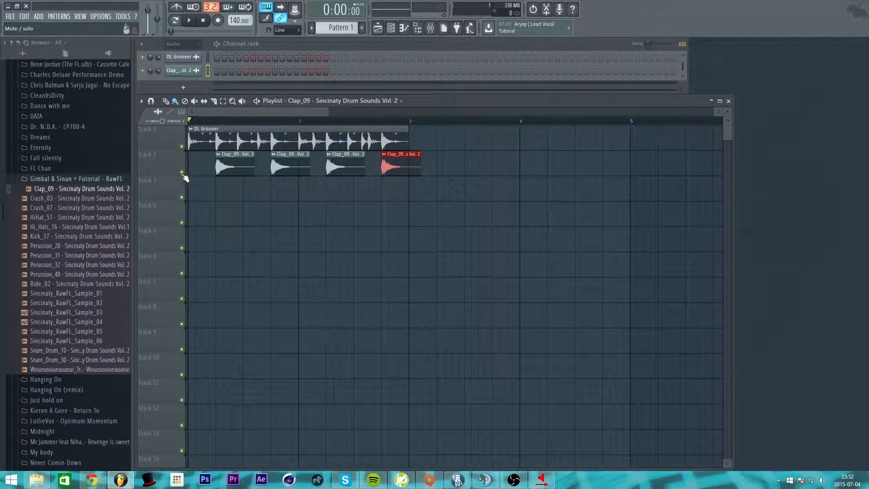
{"action": "left_click", "coordinate": [182, 146]}
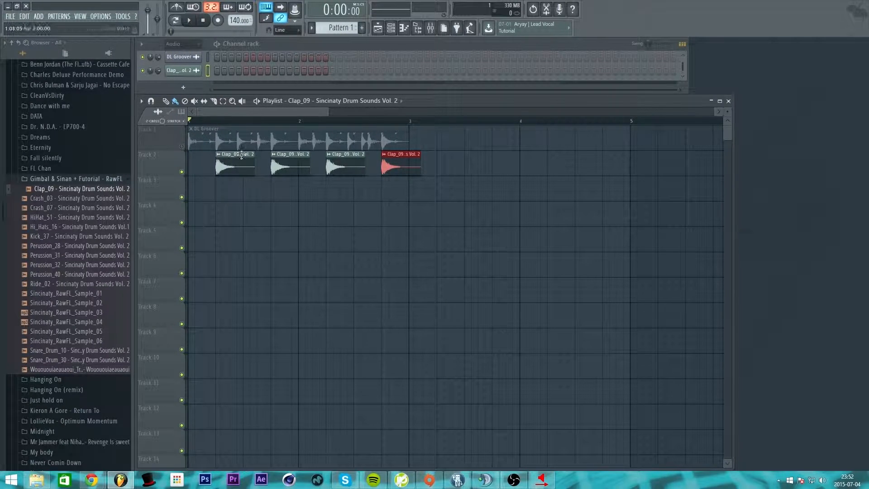
{"action": "key", "text": "space"}
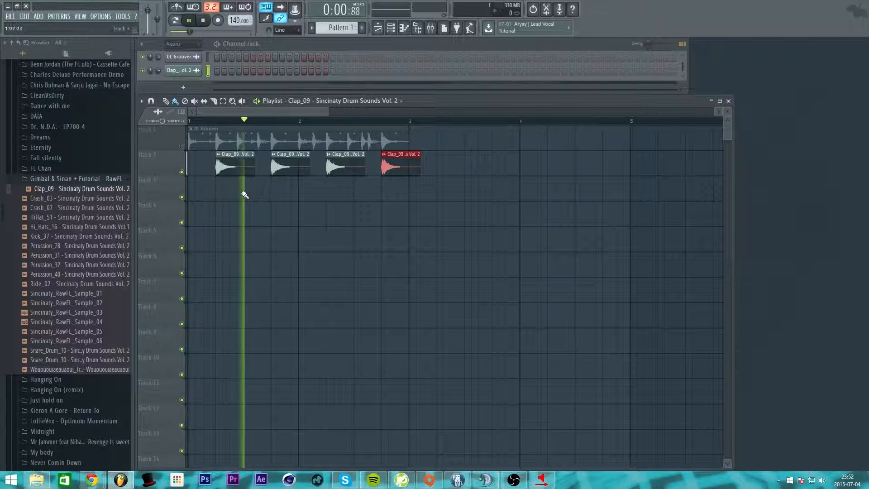
{"action": "key", "text": "space"}
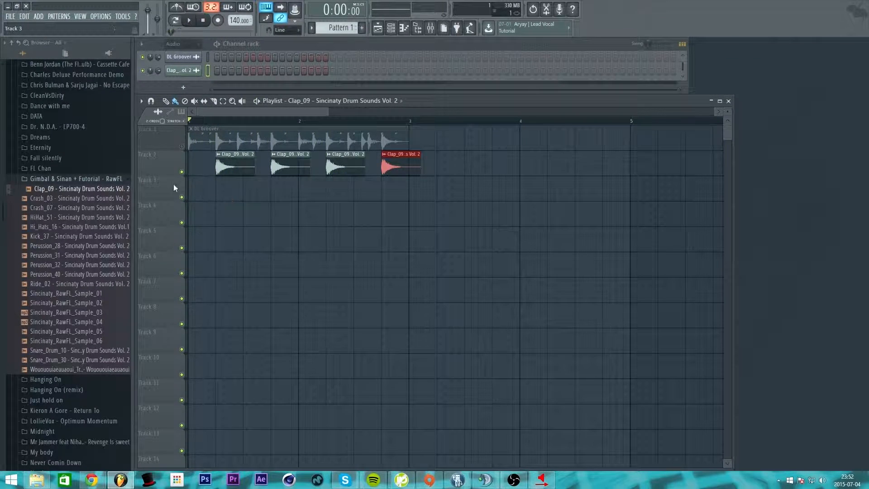
{"action": "left_click", "coordinate": [182, 148]}
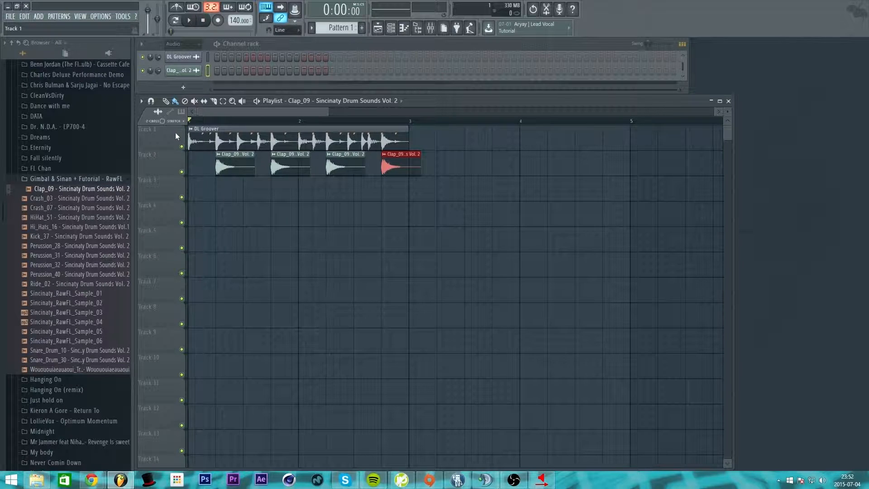
{"action": "left_click", "coordinate": [182, 172]}
{"action": "key", "text": "space"}
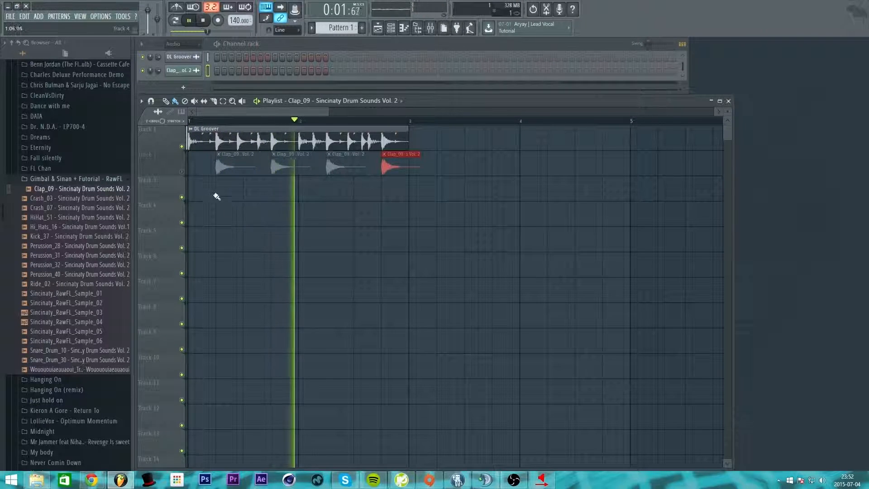
{"action": "key", "text": "space"}
{"action": "left_click", "coordinate": [181, 172]}
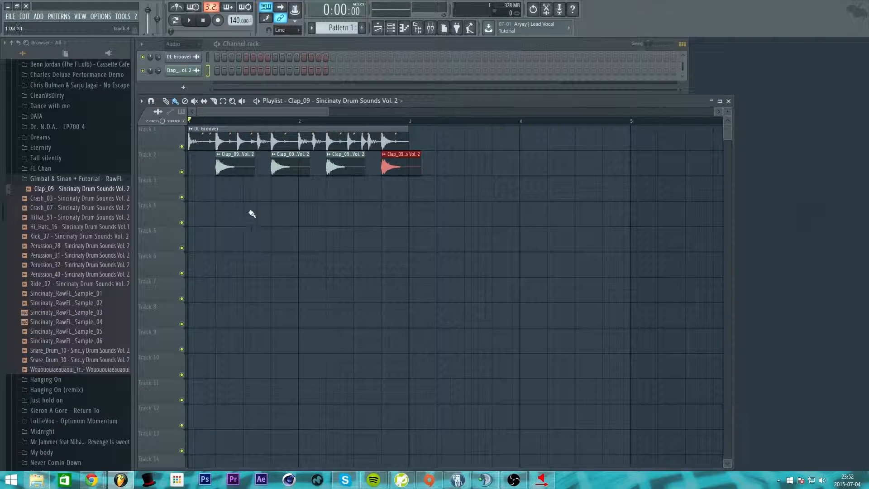
Step: Lower the Playlist, then open and close the Clap and DL Groover channel settings
{"action": "left_click_drag", "start_coordinate": [495, 95], "coordinate": [493, 162]}
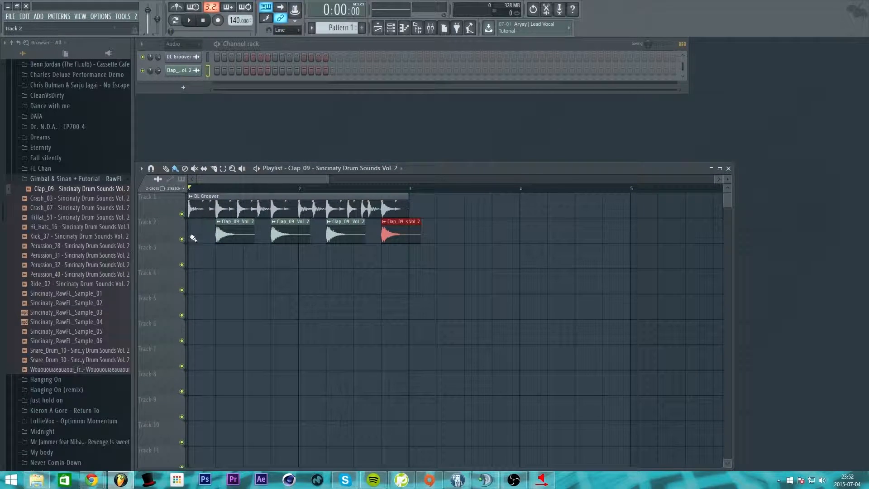
{"action": "left_click", "coordinate": [261, 97]}
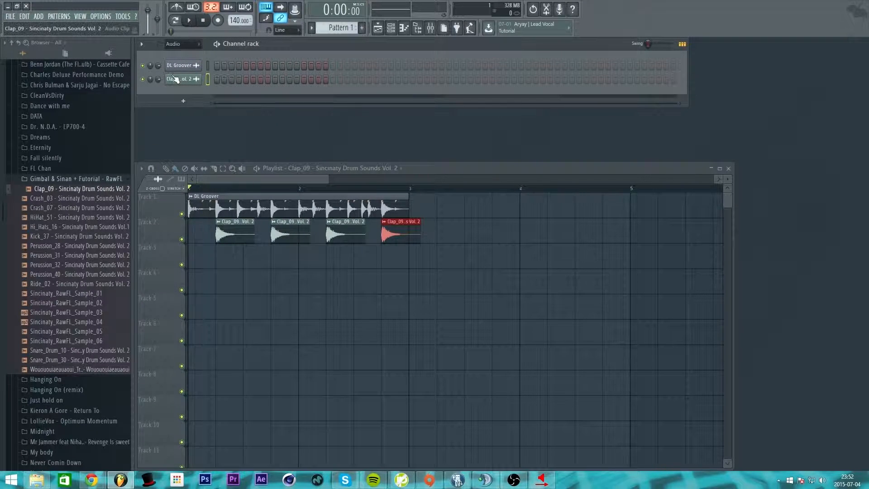
{"action": "left_click", "coordinate": [192, 81]}
{"action": "left_click", "coordinate": [193, 80]}
{"action": "left_click", "coordinate": [191, 67]}
{"action": "left_click", "coordinate": [190, 66]}
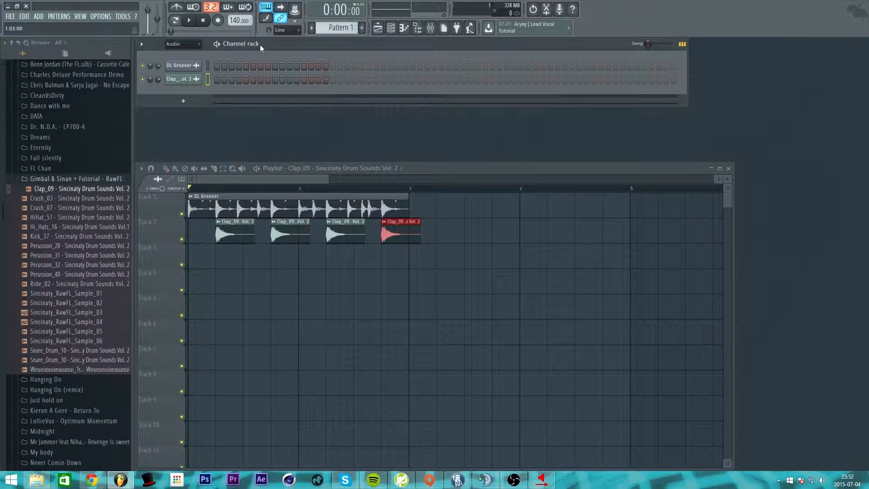
Step: Toggle the Channel rack's visibility with its toolbar button
{"action": "left_click", "coordinate": [392, 32]}
{"action": "left_click", "coordinate": [392, 31]}
{"action": "left_click", "coordinate": [392, 32]}
{"action": "left_click", "coordinate": [392, 32]}
{"action": "left_click", "coordinate": [392, 32]}
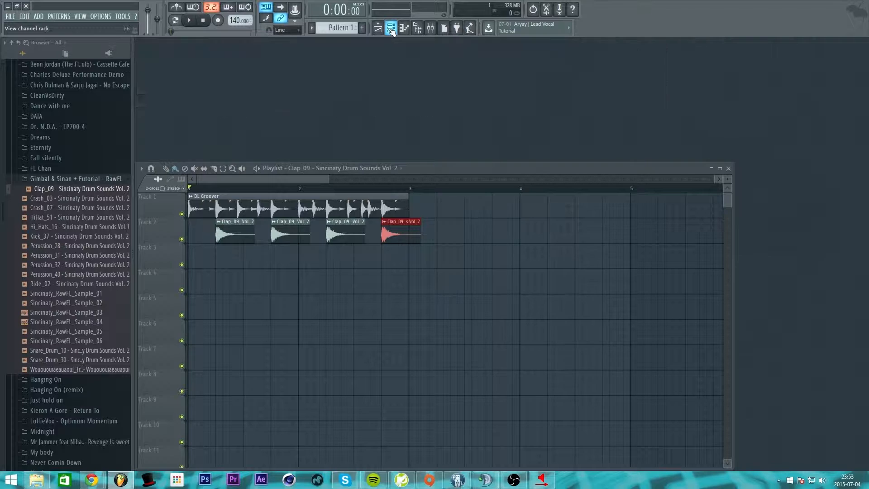
{"action": "left_click", "coordinate": [392, 32]}
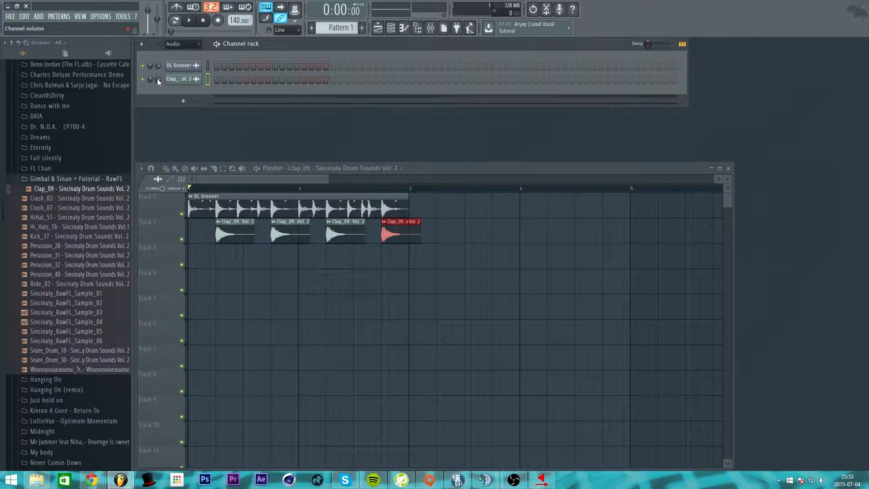
{"action": "left_click", "coordinate": [194, 82]}
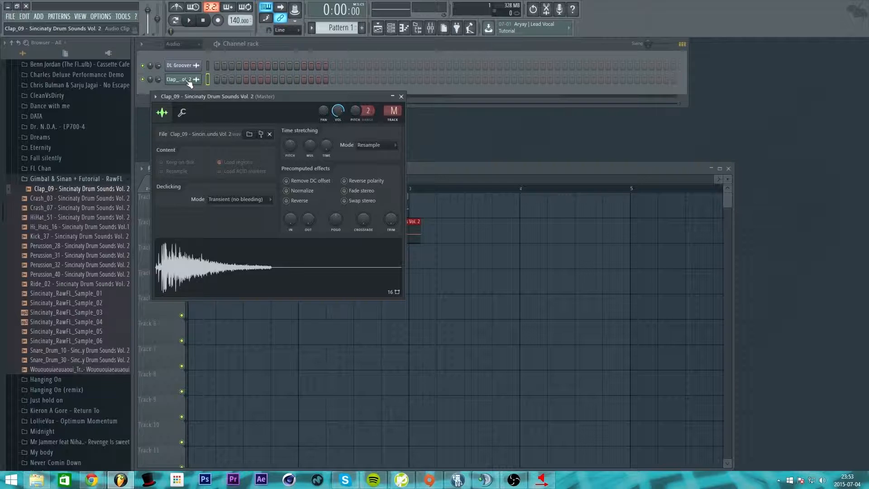
{"action": "left_click", "coordinate": [189, 82]}
{"action": "left_click", "coordinate": [189, 82]}
{"action": "left_click", "coordinate": [189, 82]}
{"action": "left_click", "coordinate": [189, 83]}
{"action": "left_click", "coordinate": [189, 83]}
{"action": "left_click", "coordinate": [190, 83]}
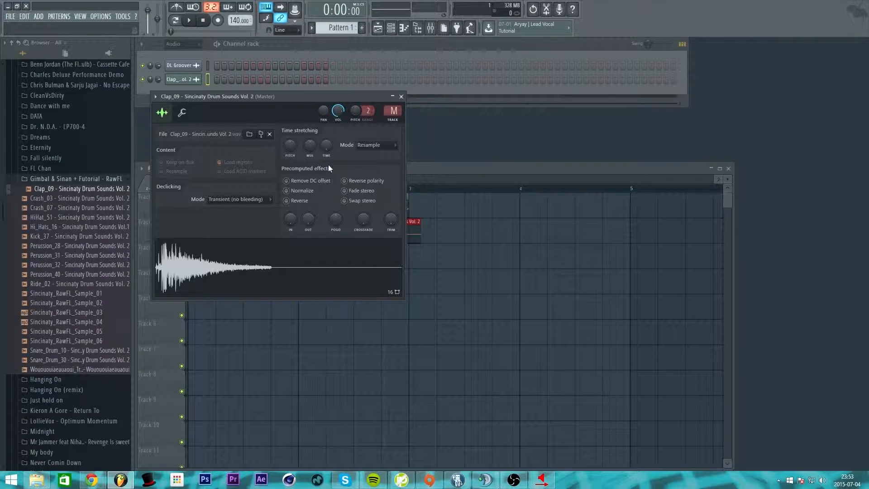
{"action": "left_click", "coordinate": [401, 96]}
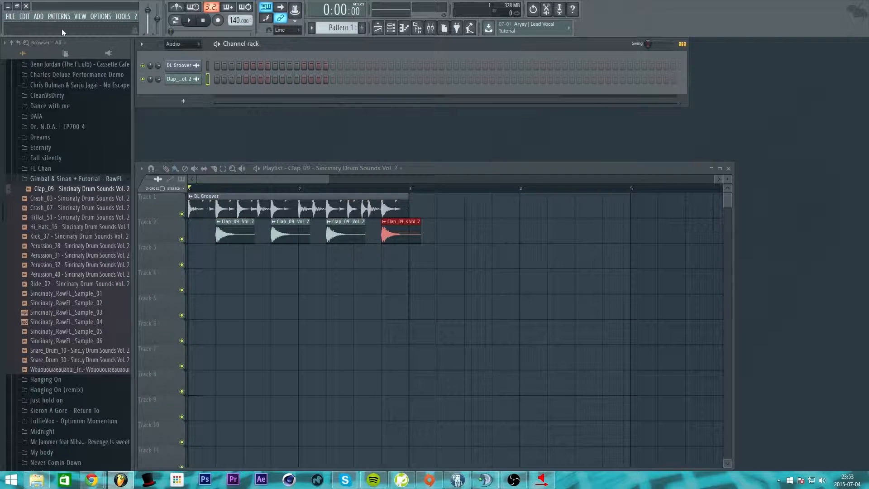
Step: Turn the Clap channel volume down and play the song to hear the quieter claps
{"action": "left_click_drag", "start_coordinate": [158, 81], "coordinate": [159, 83]}
{"action": "left_click_drag", "start_coordinate": [158, 82], "coordinate": [158, 81]}
{"action": "left_click_drag", "start_coordinate": [158, 81], "coordinate": [159, 84]}
{"action": "left_click", "coordinate": [189, 21]}
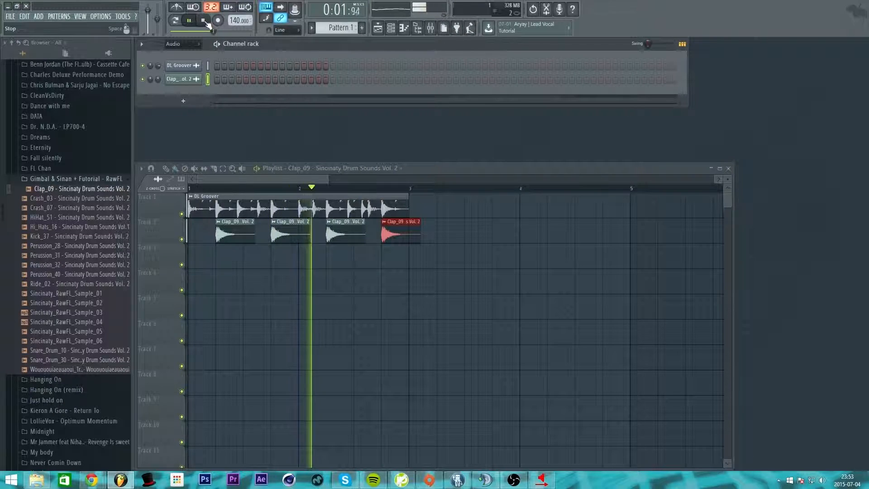
{"action": "left_click", "coordinate": [206, 23]}
Step: Lower the Clap volume to about 45%, check it in playback, and mute DL Groover
{"action": "left_click_drag", "start_coordinate": [158, 80], "coordinate": [157, 79]}
{"action": "left_click", "coordinate": [189, 20]}
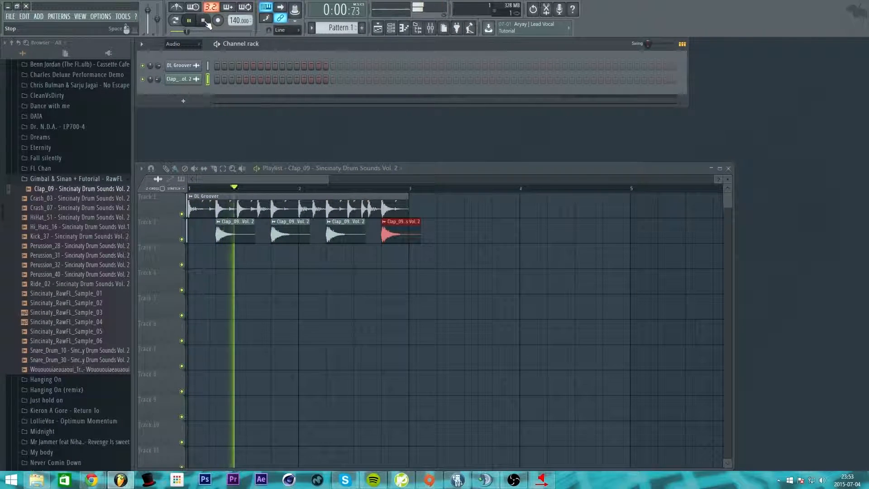
{"action": "left_click", "coordinate": [205, 21]}
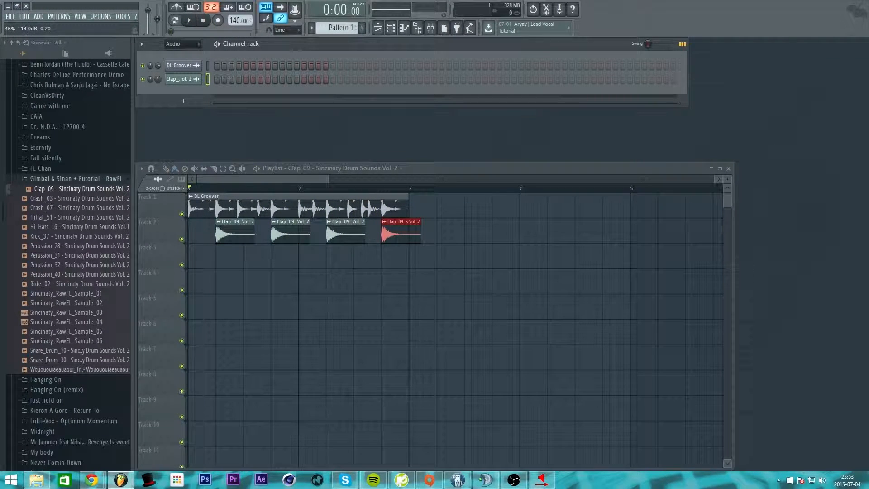
{"action": "left_click_drag", "start_coordinate": [160, 80], "coordinate": [159, 80]}
{"action": "left_click", "coordinate": [144, 66]}
Step: Mute and then unmute Track 1 with the DL Groover loop
{"action": "left_click", "coordinate": [181, 213]}
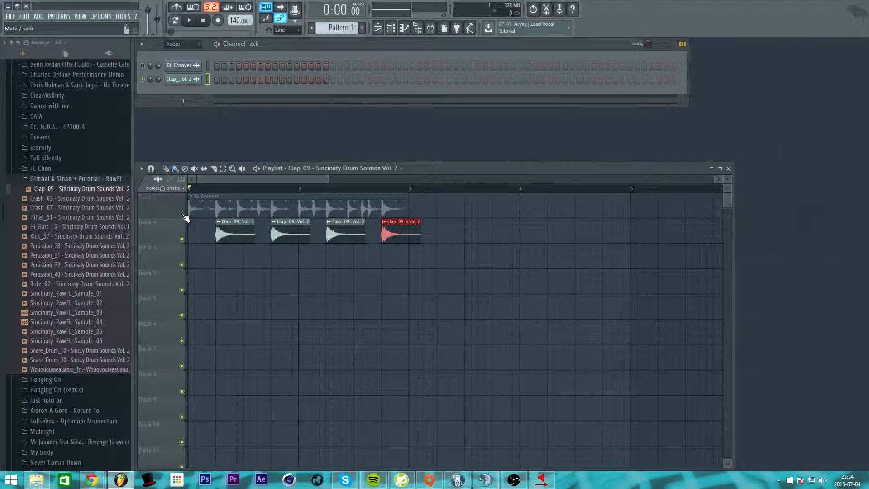
{"action": "left_click", "coordinate": [181, 214]}
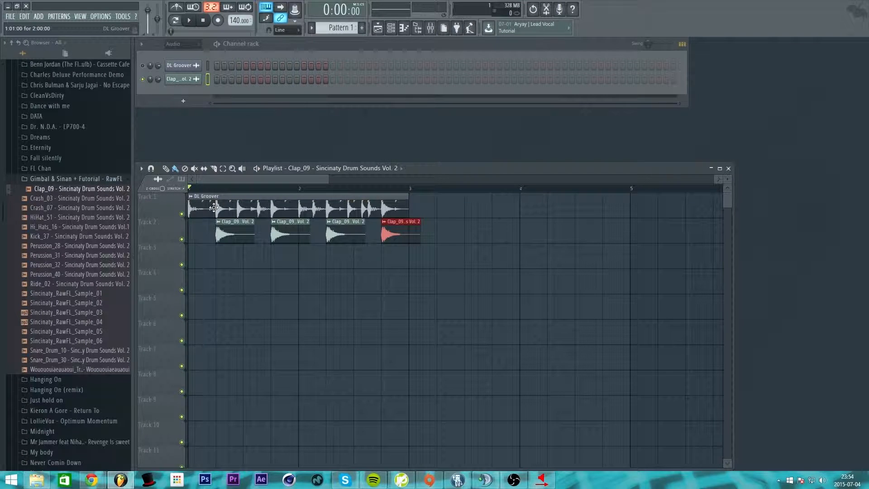
{"action": "left_click", "coordinate": [157, 80]}
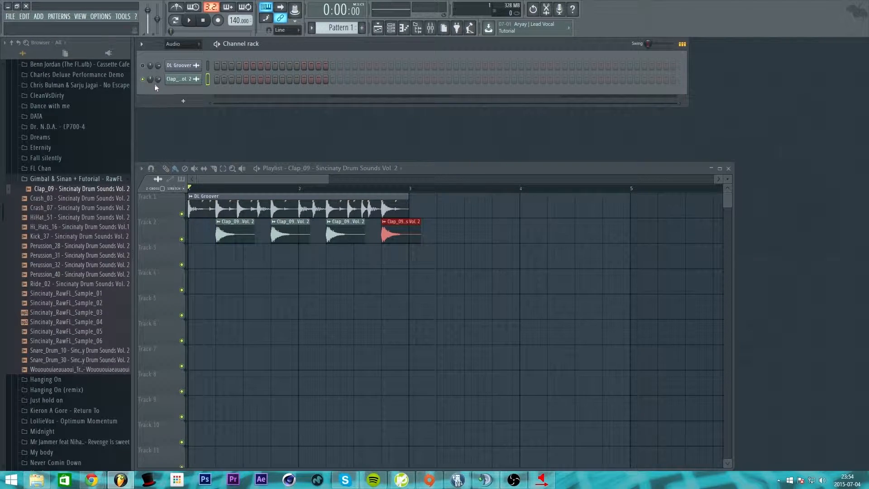
Step: Pan the claps 30% left, then fully left, then sweep them right during playback
{"action": "left_click_drag", "start_coordinate": [153, 79], "coordinate": [153, 89]}
{"action": "left_click_drag", "start_coordinate": [153, 90], "coordinate": [153, 68]}
{"action": "left_click_drag", "start_coordinate": [153, 68], "coordinate": [150, 79]}
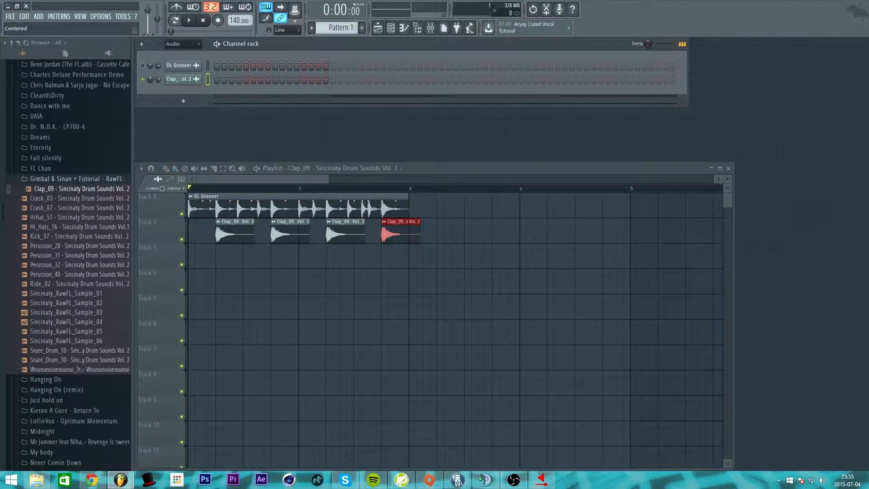
{"action": "left_click", "coordinate": [190, 21]}
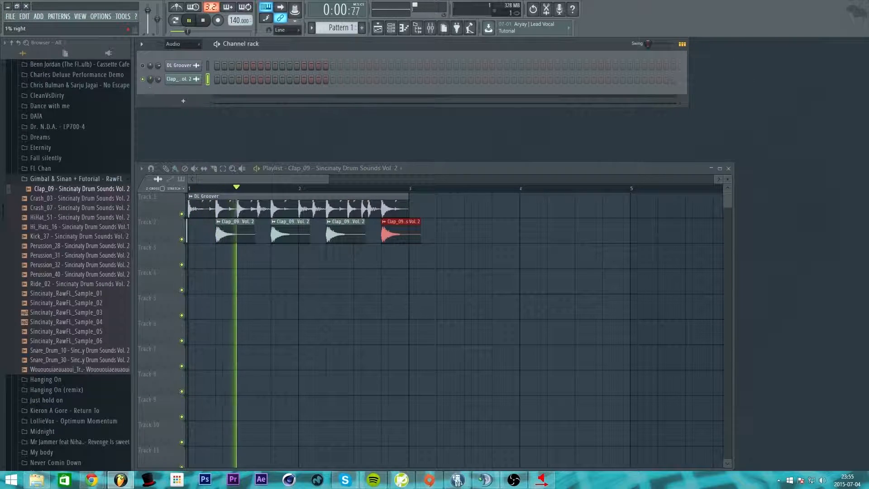
{"action": "left_click_drag", "start_coordinate": [150, 79], "coordinate": [150, 103]}
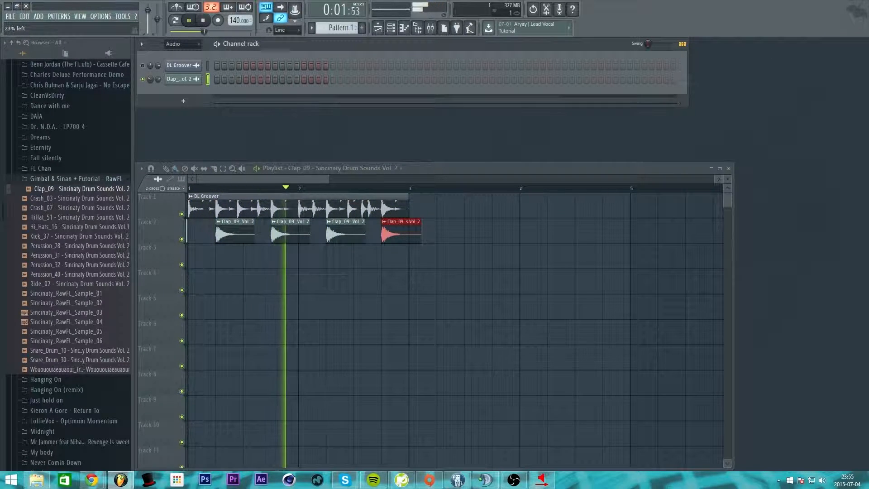
{"action": "key", "text": "space"}
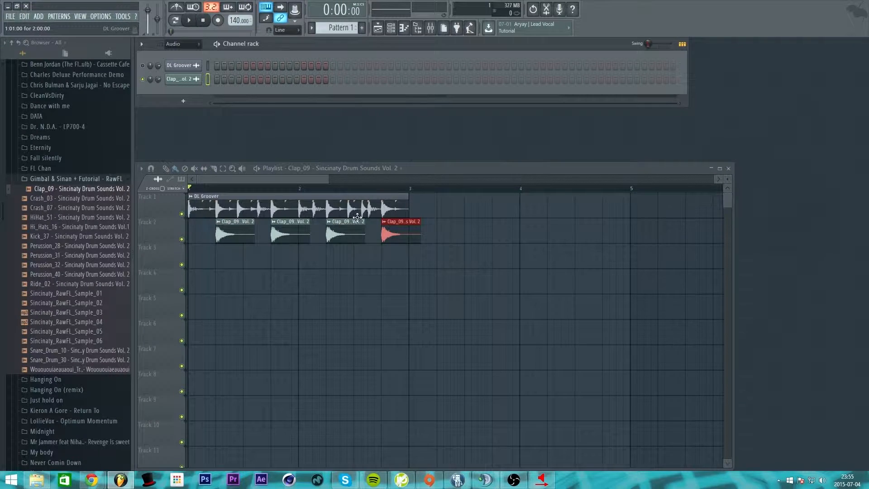